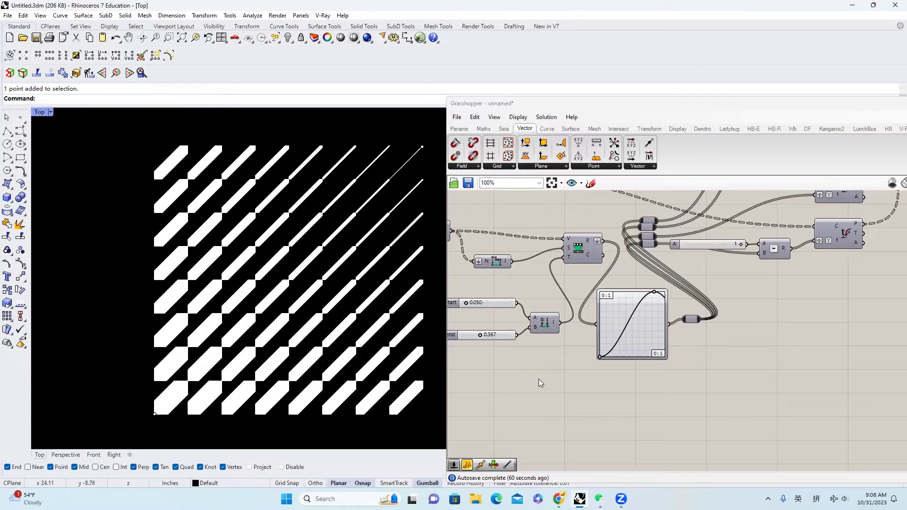
mouse_move(162, 386)
mouse_down()
mouse_move(155, 406)
mouse_move(186, 412)
mouse_move(177, 382)
mouse_up()
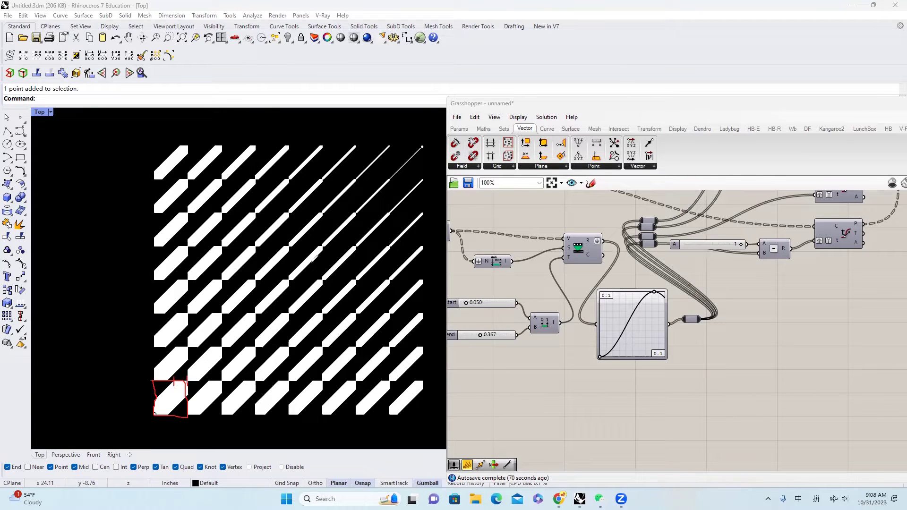
drag(195, 373, 405, 190)
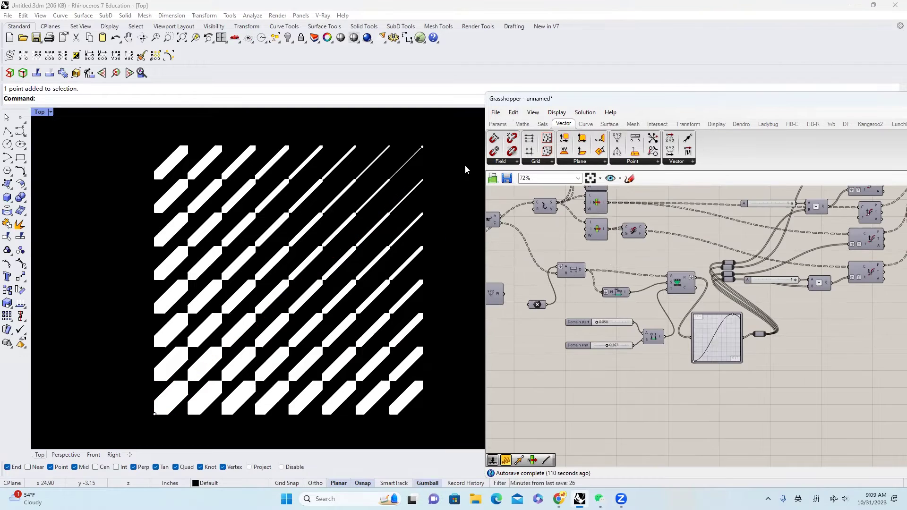
- Move the attractor point from the pattern's upper-right corner to the middle-right of the pattern
click(420, 143)
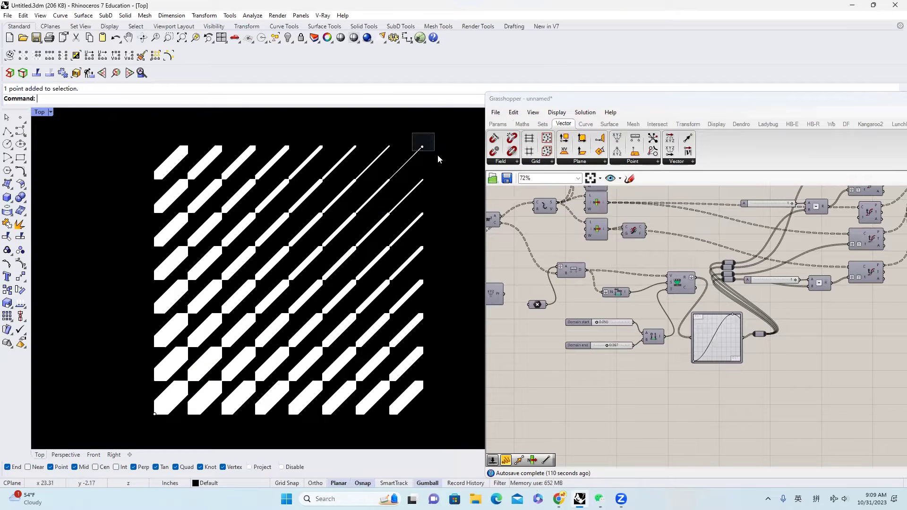
drag(423, 121, 381, 283)
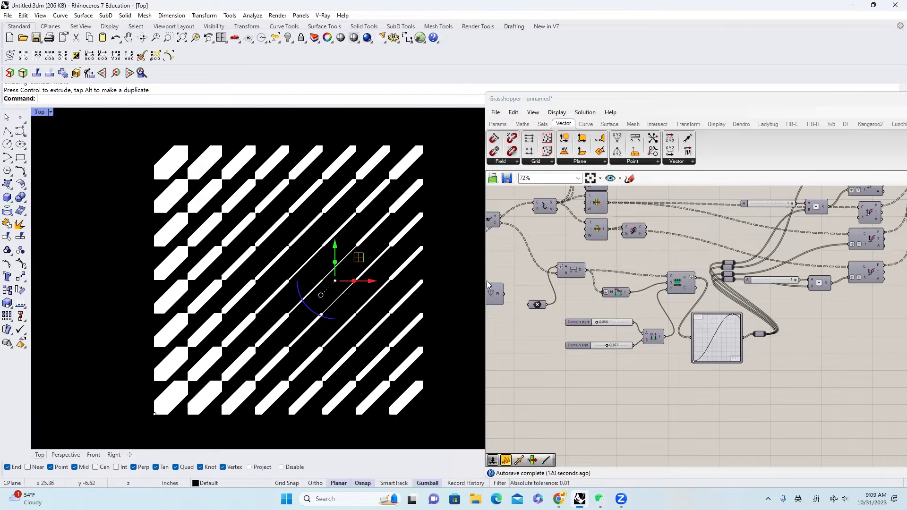
scroll(732, 317, up, 3)
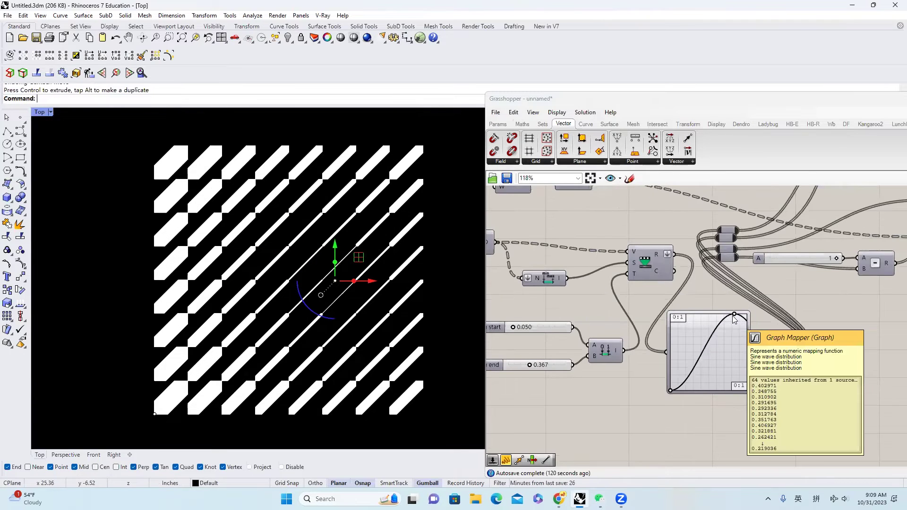
- Adjust the Graph Mapper's sine curve and set the Domain end slider to 0.491
drag(736, 285, 731, 265)
right_drag(587, 291, 613, 282)
mouse_move(559, 327)
mouse_down()
mouse_move(586, 325)
mouse_move(562, 325)
mouse_up()
- Move the attractor point out of the pattern to a position left of the grid
click(397, 294)
scroll(406, 289, down, 2)
click(348, 282)
drag(385, 284, 102, 267)
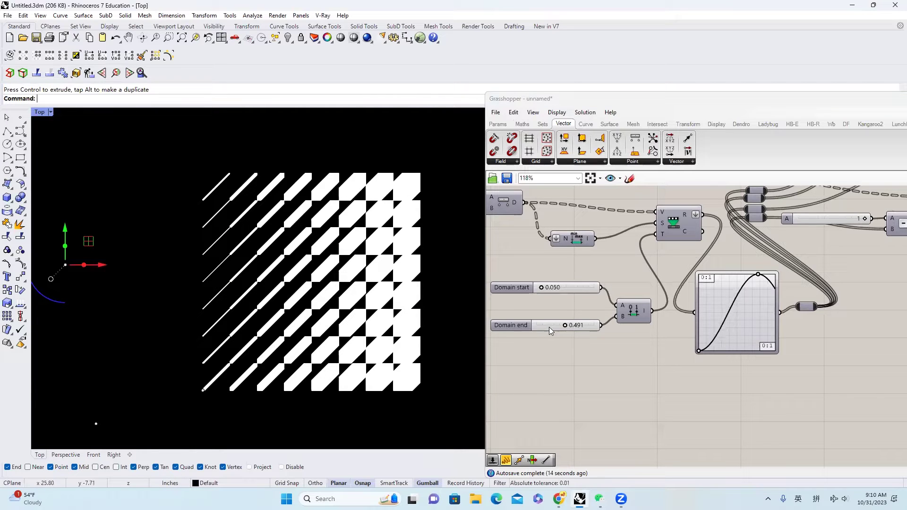
- Start a new empty Grasshopper definition and place a Square grid component on the canvas
click(512, 113)
click(543, 123)
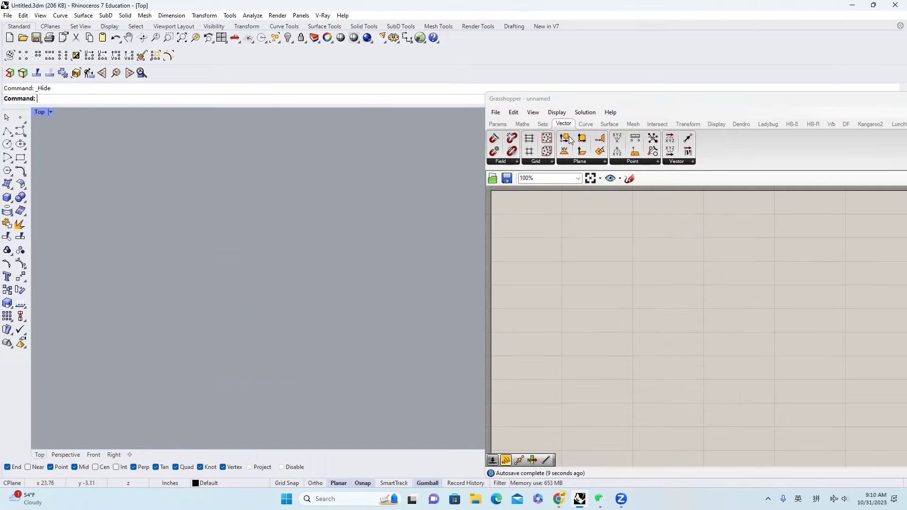
drag(530, 156, 651, 273)
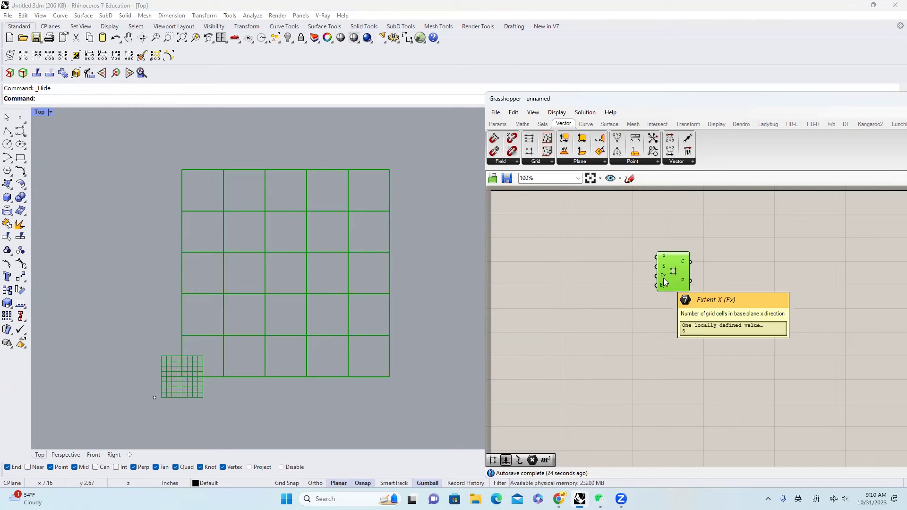
- Add a number slider set to 5 and connect it to the grid's Extent X and Extent Y inputs
double_click(547, 300)
text(5)
key(Return)
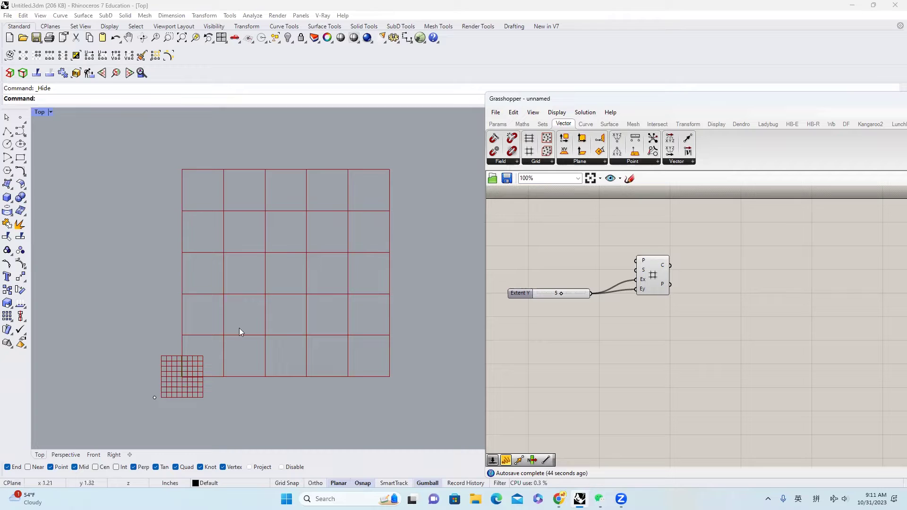
- Add an Area component and connect the square grid's cells output to its geometry input to obtain the cell centroids
click(609, 124)
drag(530, 140, 736, 271)
drag(670, 265, 726, 263)
mouse_move(737, 267)
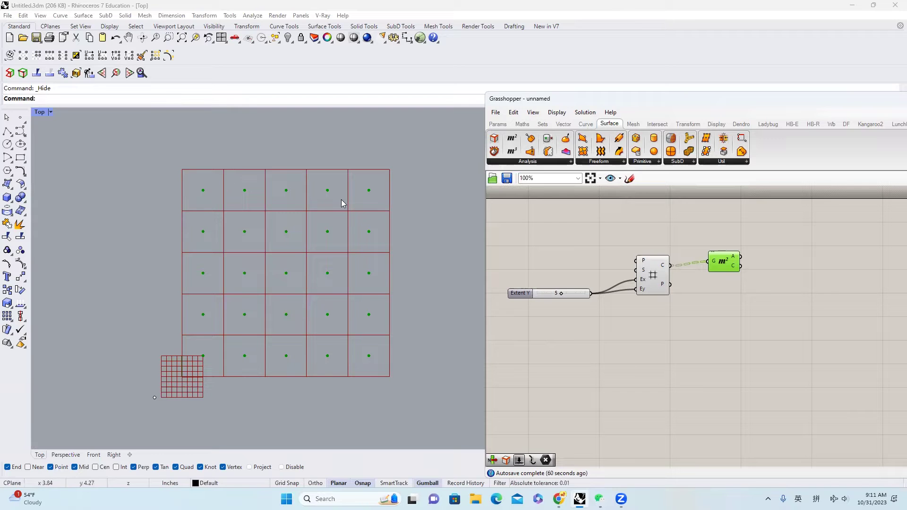
right_drag(757, 231, 675, 234)
mouse_move(656, 274)
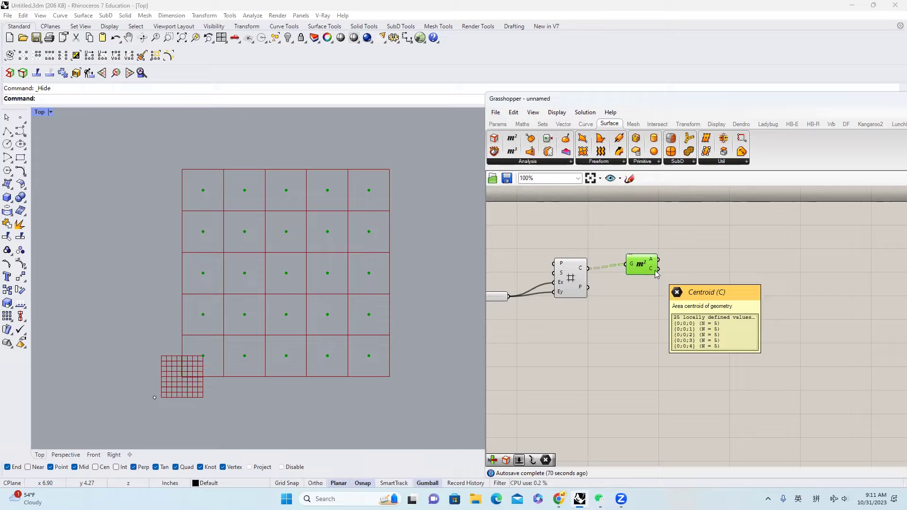
- Create a point at the origin (0) in the Top view and select it
right_drag(643, 262, 686, 258)
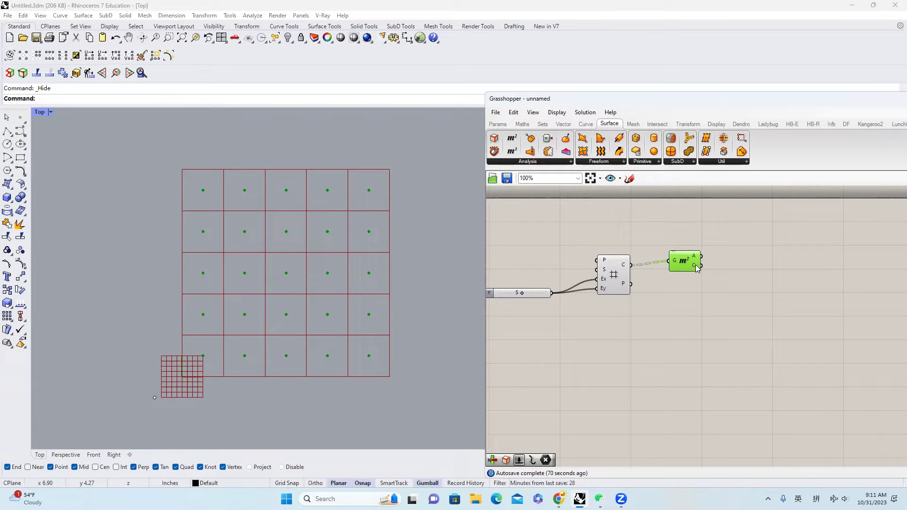
right_drag(554, 204, 598, 205)
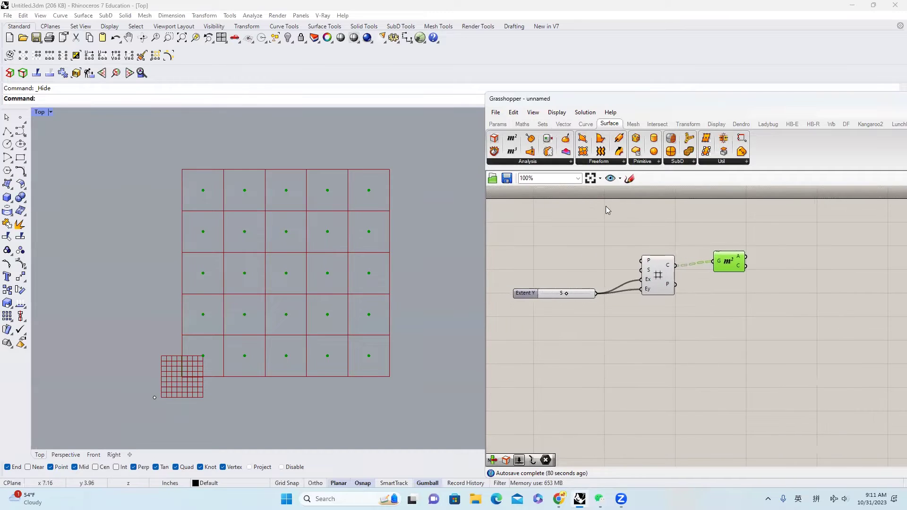
scroll(171, 385, up, 5)
scroll(196, 368, down, 5)
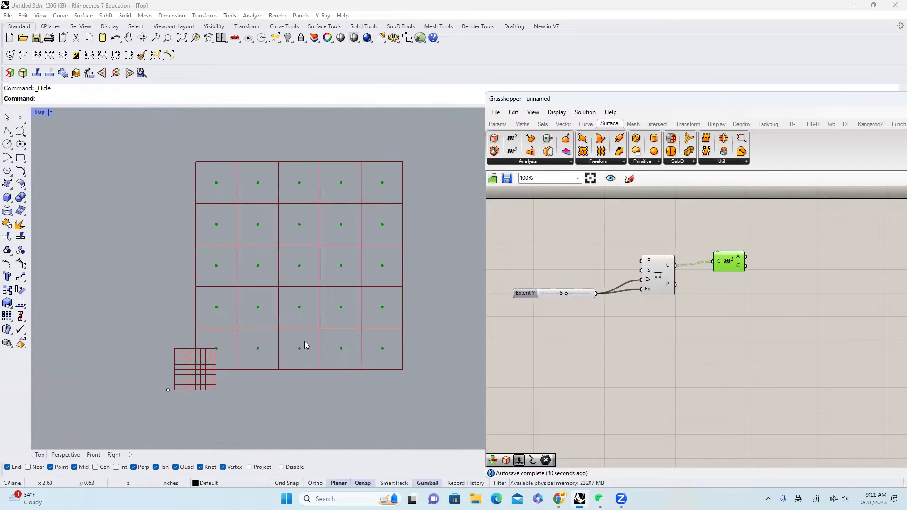
scroll(277, 337, up, 2)
click(20, 118)
text(0)
key(Return)
click(177, 377)
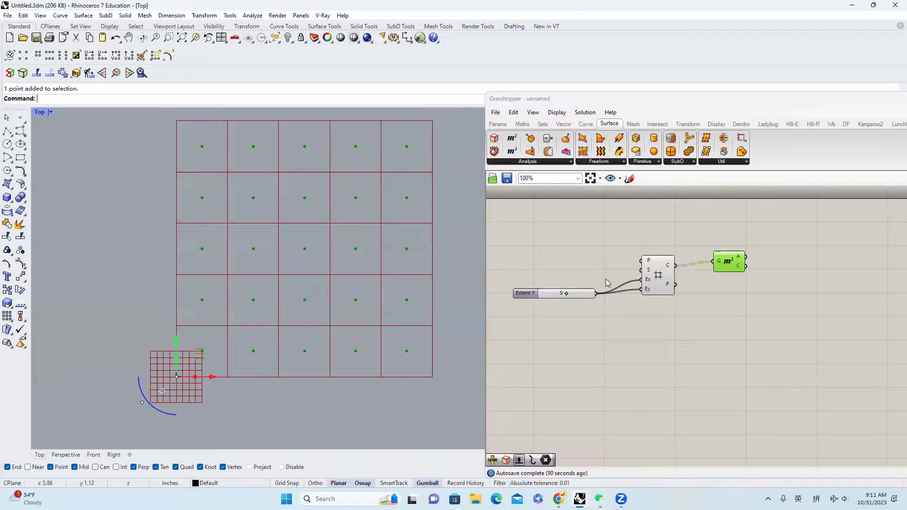
- Add a Point parameter, set it to the origin point, and delete the leftover point beside the grid
click(500, 124)
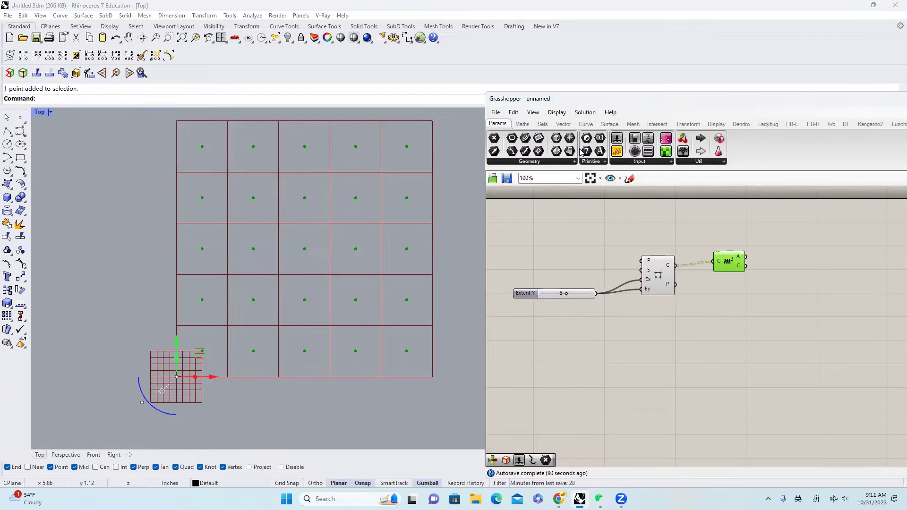
drag(494, 137, 648, 324)
right_click(649, 324)
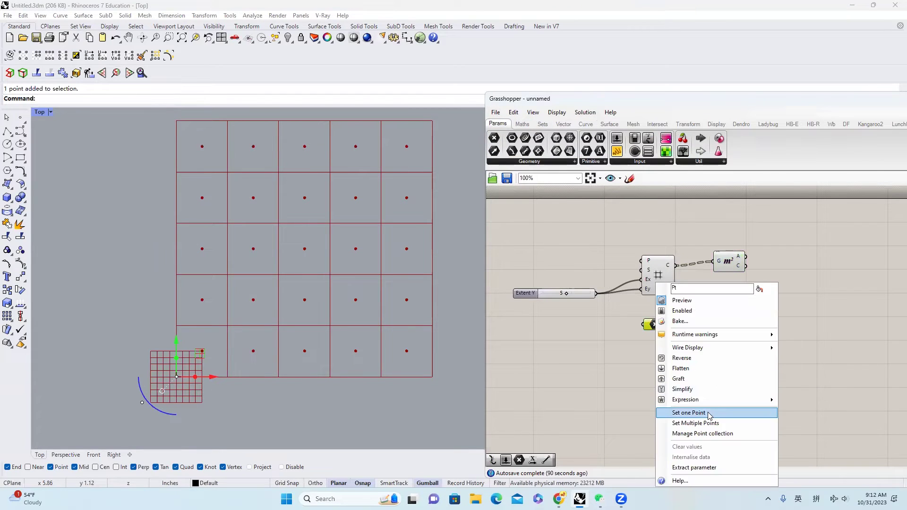
click(708, 413)
drag(123, 335, 210, 389)
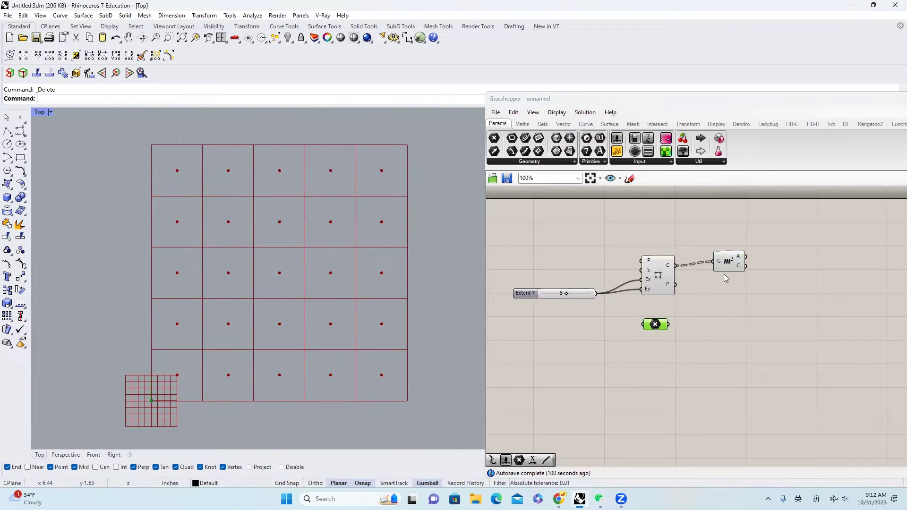
- Reposition the Area component close to the square grid component and select the origin point in the Top view
drag(730, 263, 771, 260)
right_drag(775, 272, 660, 289)
drag(641, 259, 583, 267)
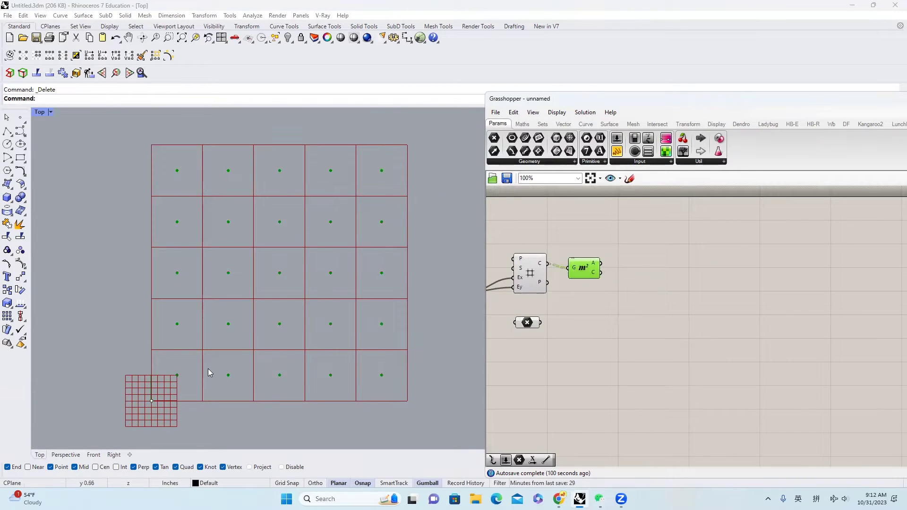
click(152, 401)
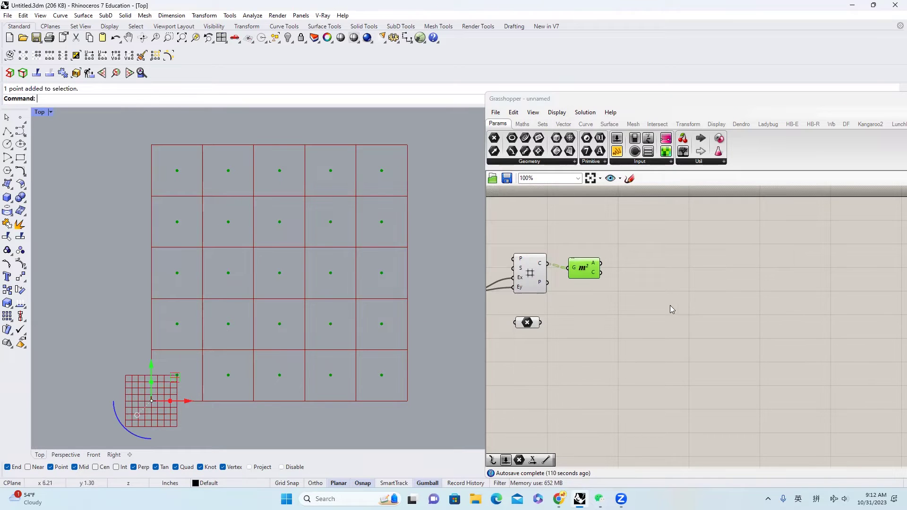
- Add a Distance component and connect the area centroids to input A and the Point parameter to input B
right_drag(670, 305, 718, 288)
click(729, 296)
double_click(728, 295)
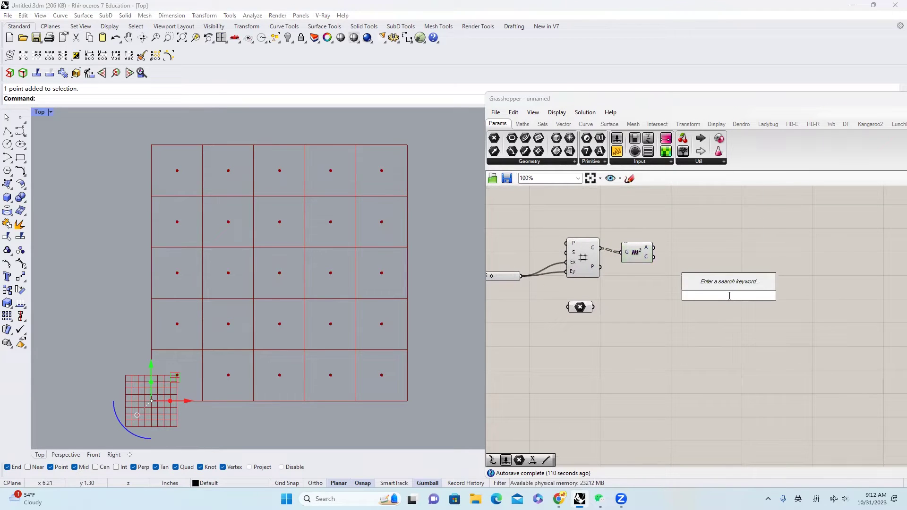
text(di)
click(708, 161)
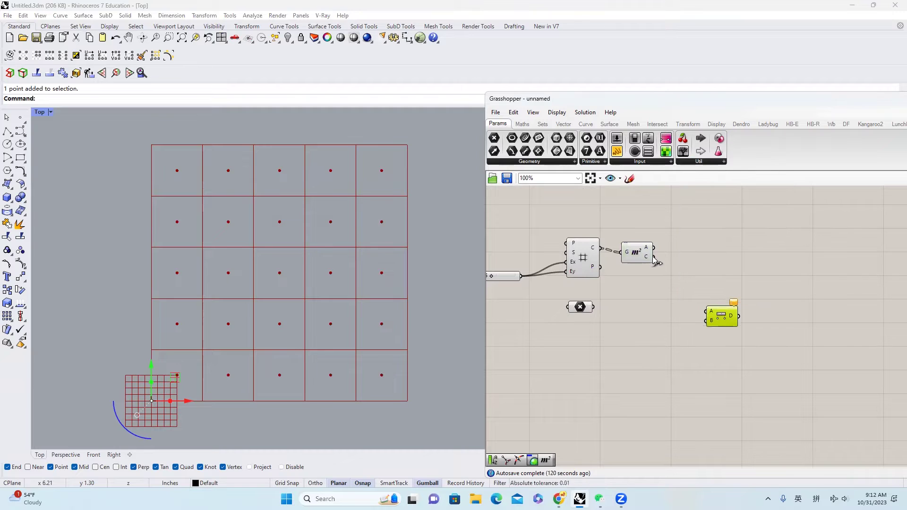
drag(709, 312, 654, 257)
drag(582, 307, 716, 284)
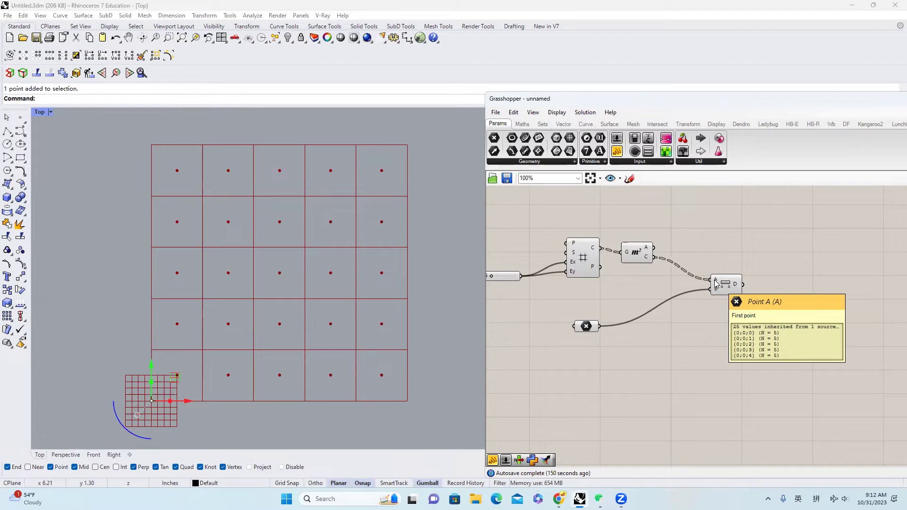
- Flatten the Area component's centroid output feeding the Distance component
right_click(654, 259)
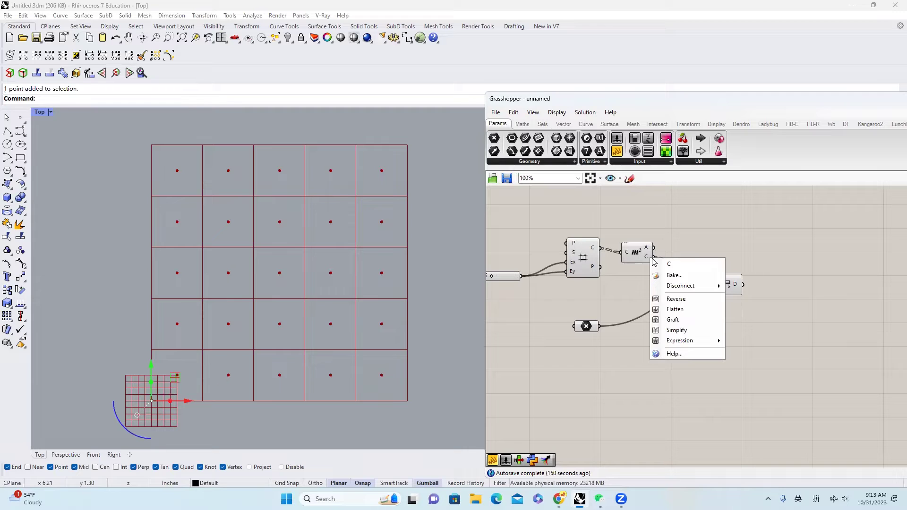
click(675, 310)
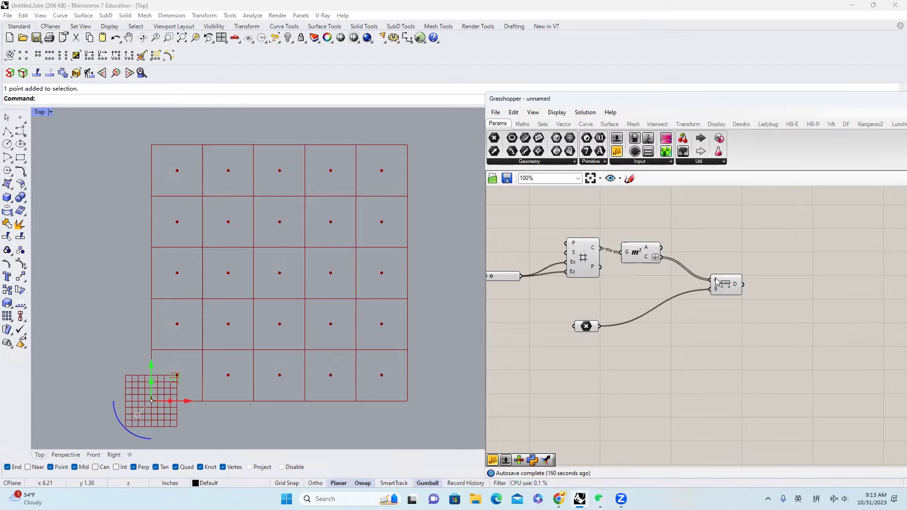
mouse_move(715, 280)
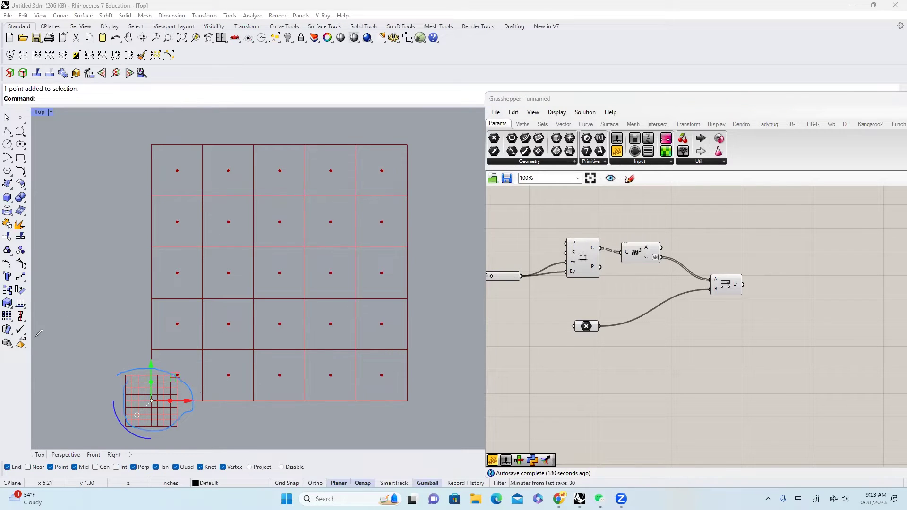
- Extract the square grid's plane input as a separate parameter and turn off its preview
right_drag(567, 307, 595, 306)
right_click(601, 242)
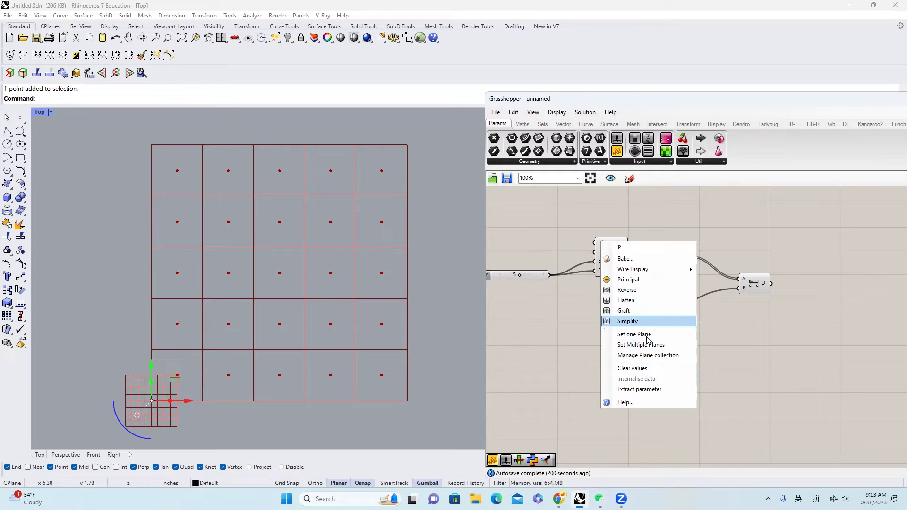
click(639, 389)
middle_click(549, 240)
click(577, 212)
click(614, 221)
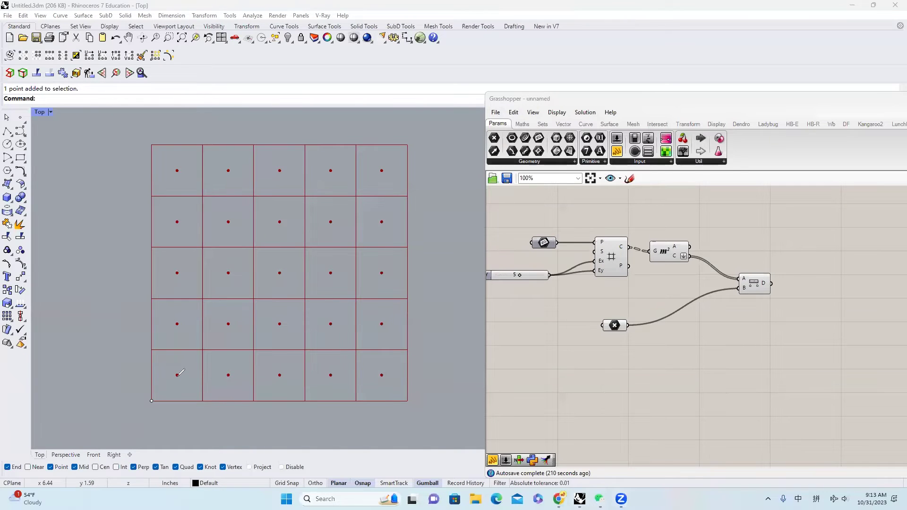
drag(221, 380, 151, 401)
drag(283, 375, 152, 401)
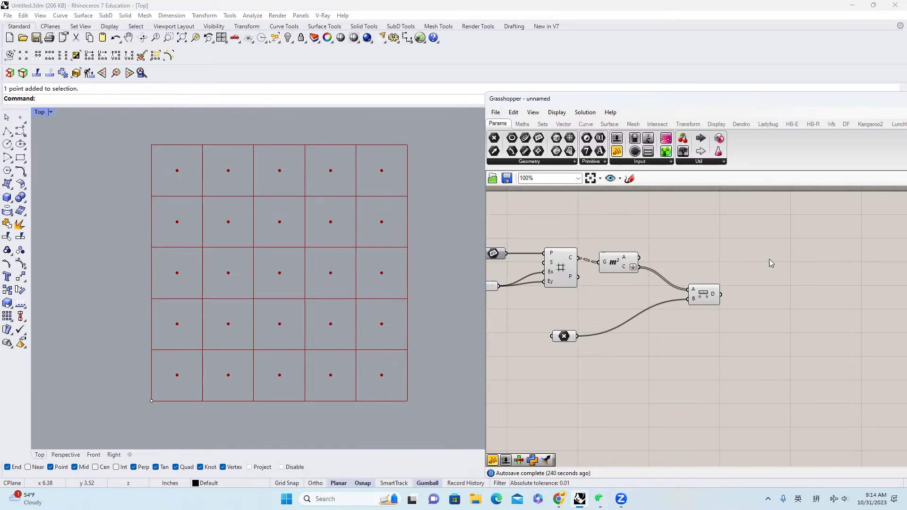
- Add an Explode component, connect the square grid's cells to its curve input, and flatten that input
double_click(769, 262)
text(ex)
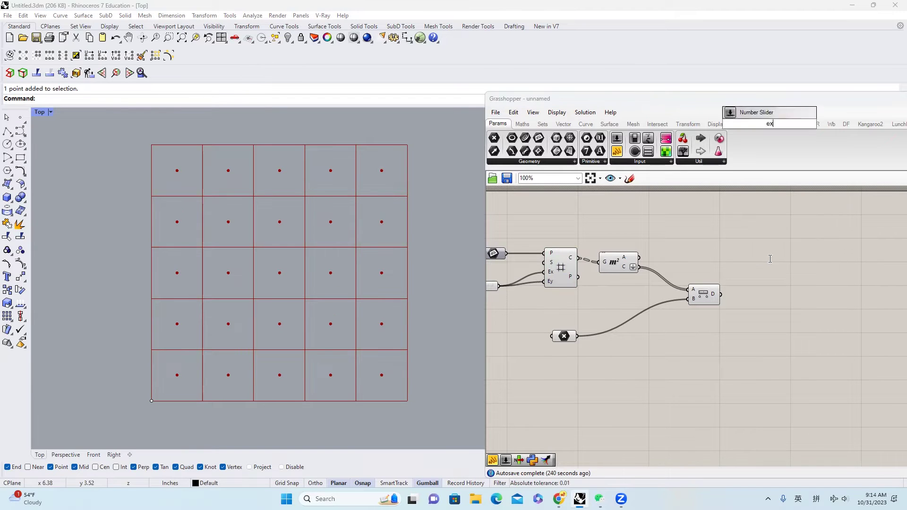
click(776, 239)
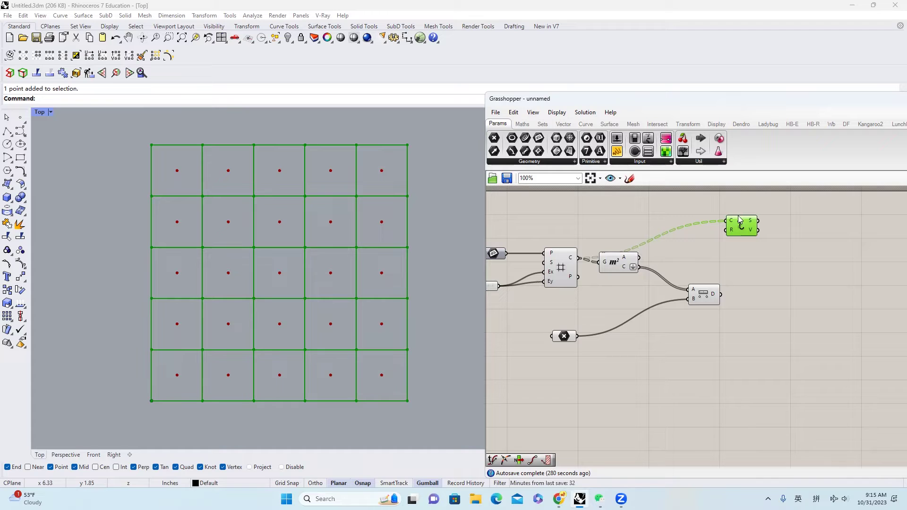
right_click(731, 222)
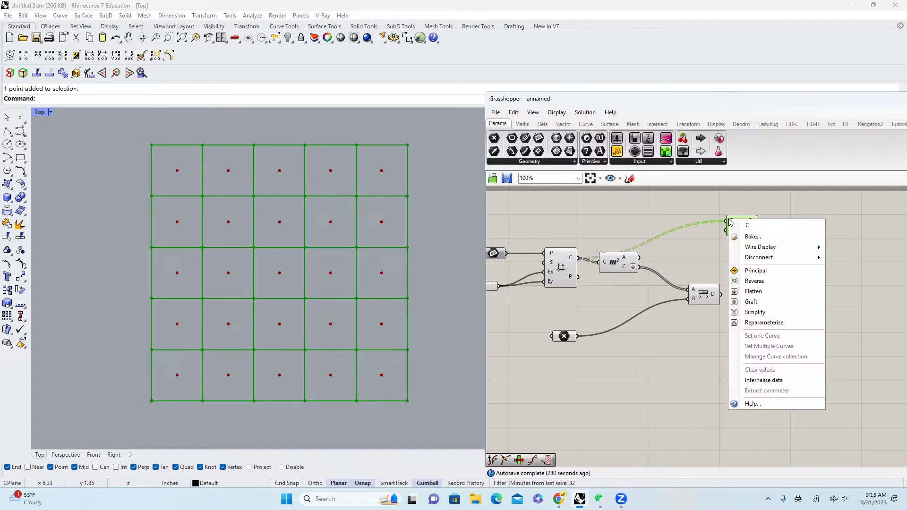
click(762, 292)
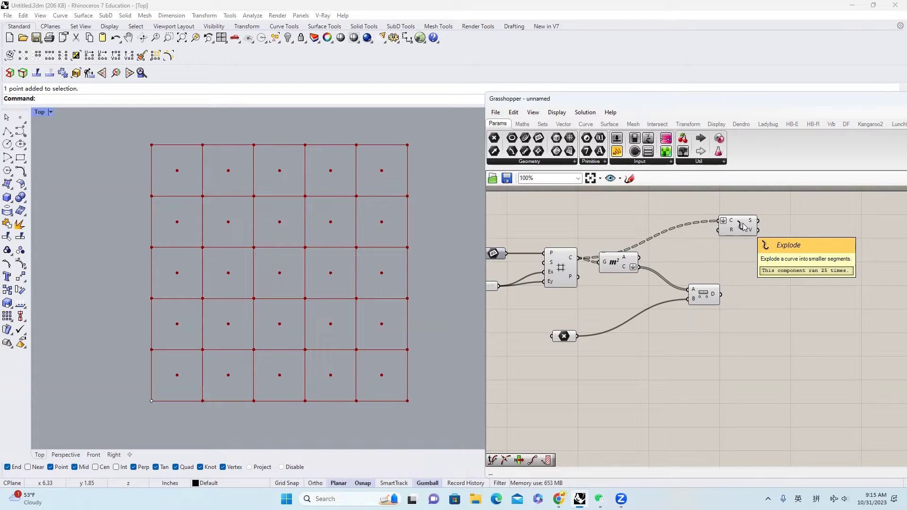
mouse_move(755, 226)
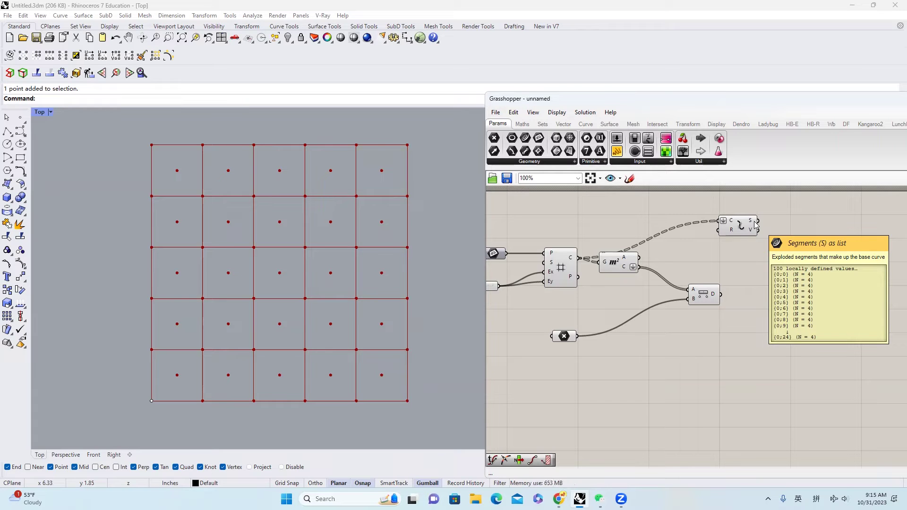
- Add a Remap Numbers component and connect the Distance output to its value input
right_drag(783, 310, 730, 308)
double_click(730, 308)
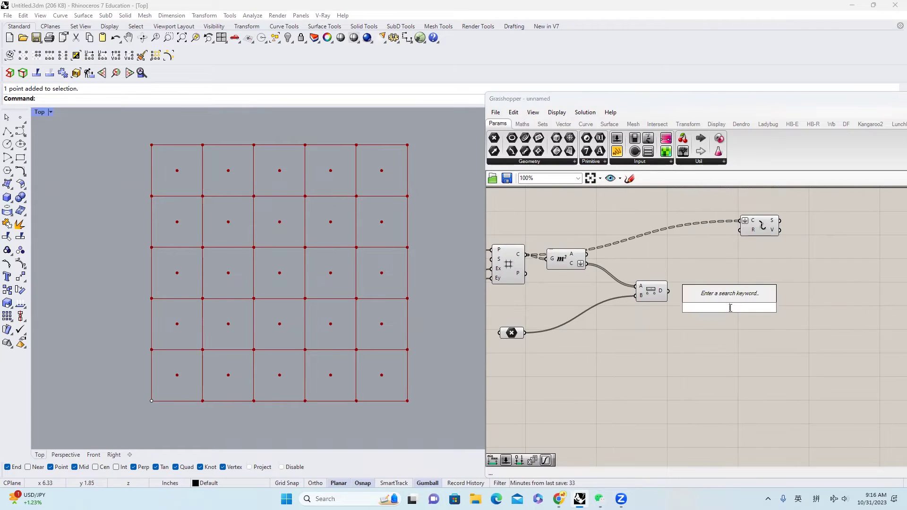
text(rem)
click(731, 298)
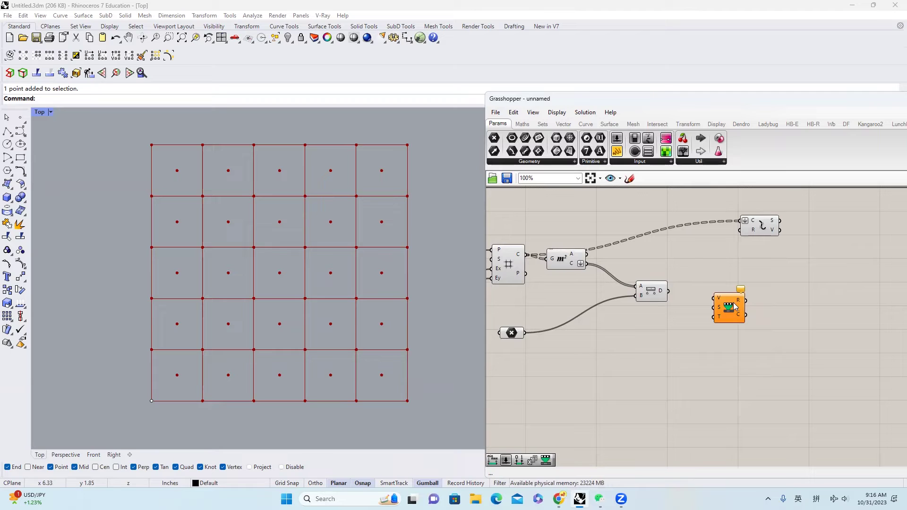
drag(733, 303, 754, 310)
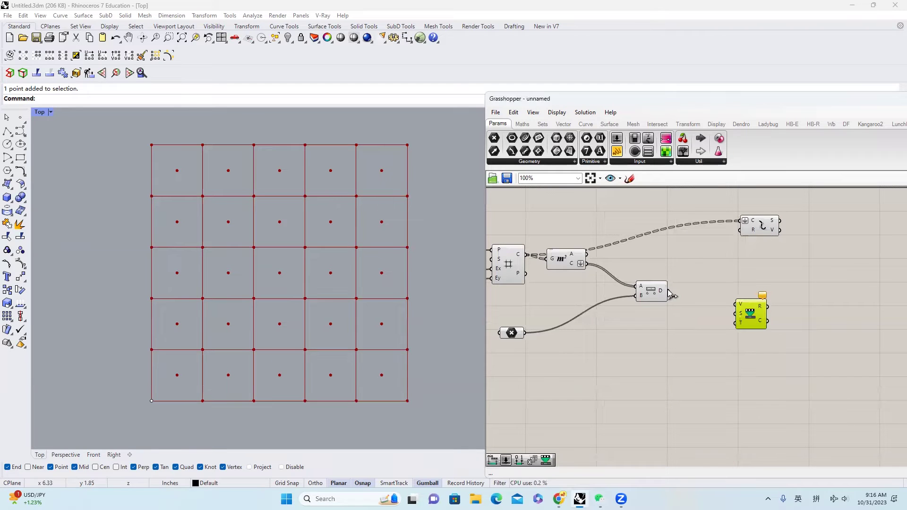
drag(669, 292, 751, 316)
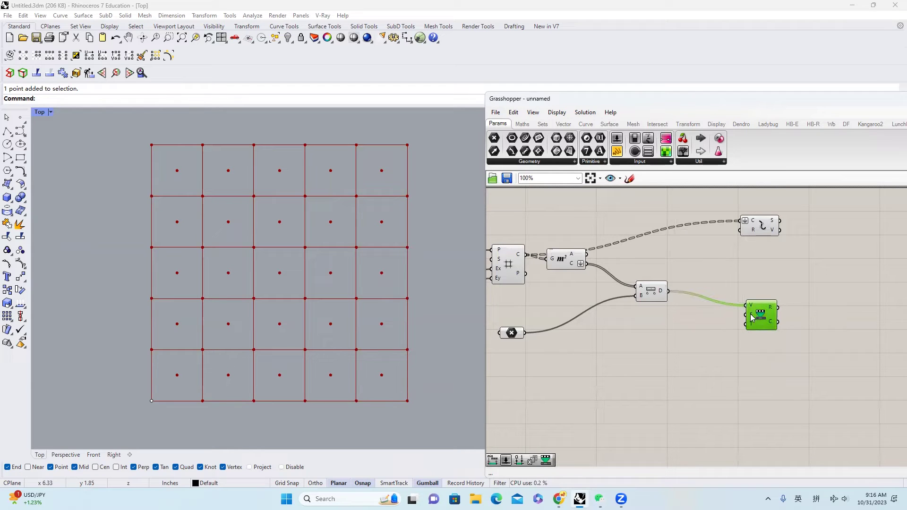
- Add a Bounds component, feed it the distances, and connect its domain output to the Remap Numbers source input
click(522, 124)
drag(509, 140, 755, 316)
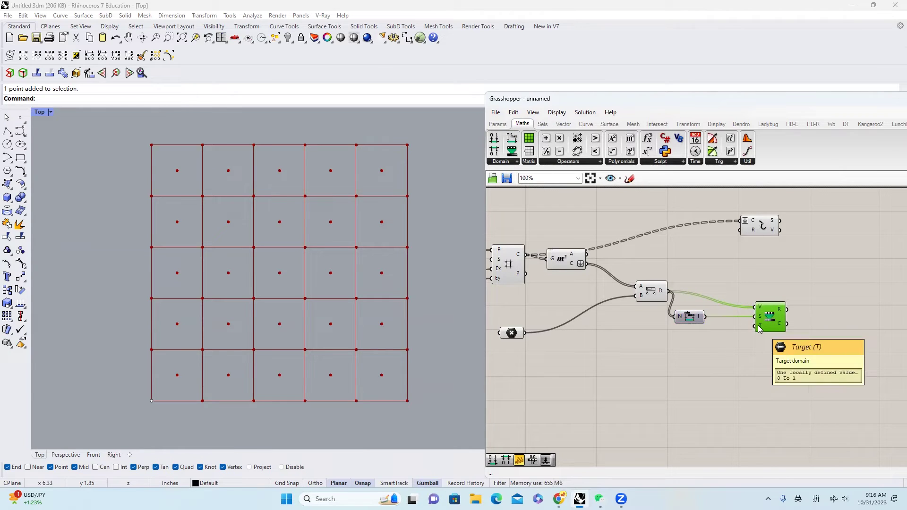
right_drag(775, 253, 682, 245)
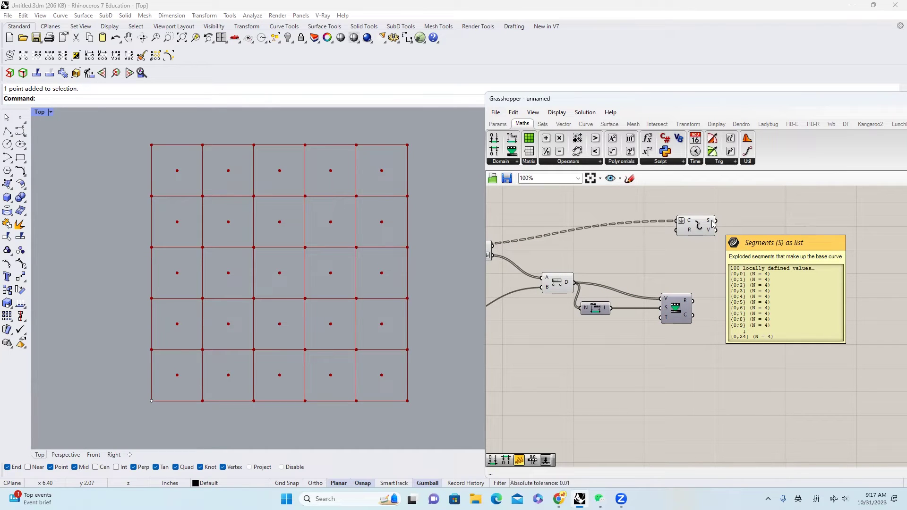
- Add a List Item component on the Explode segments output, then duplicate it with the copy's index set to 1
click(543, 123)
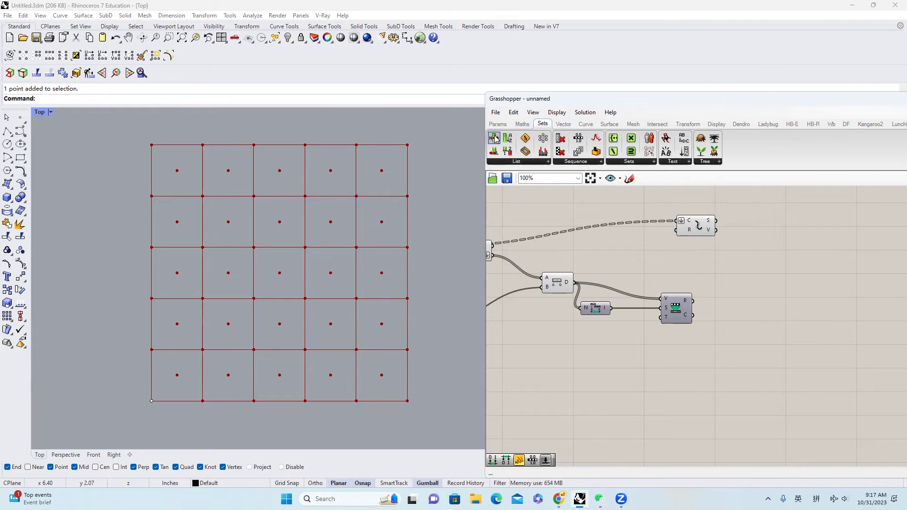
drag(494, 138, 777, 241)
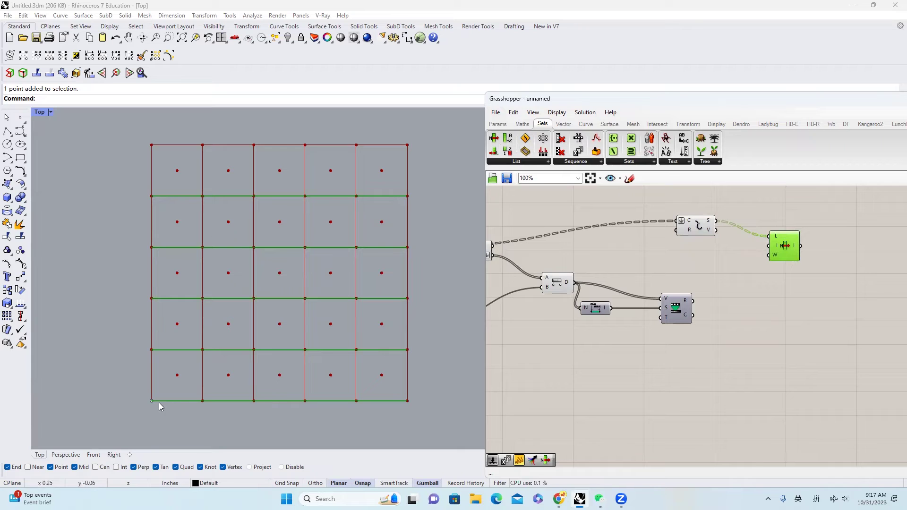
drag(788, 236, 801, 277)
right_click(786, 271)
mouse_move(827, 364)
drag(761, 367, 669, 369)
text(1)
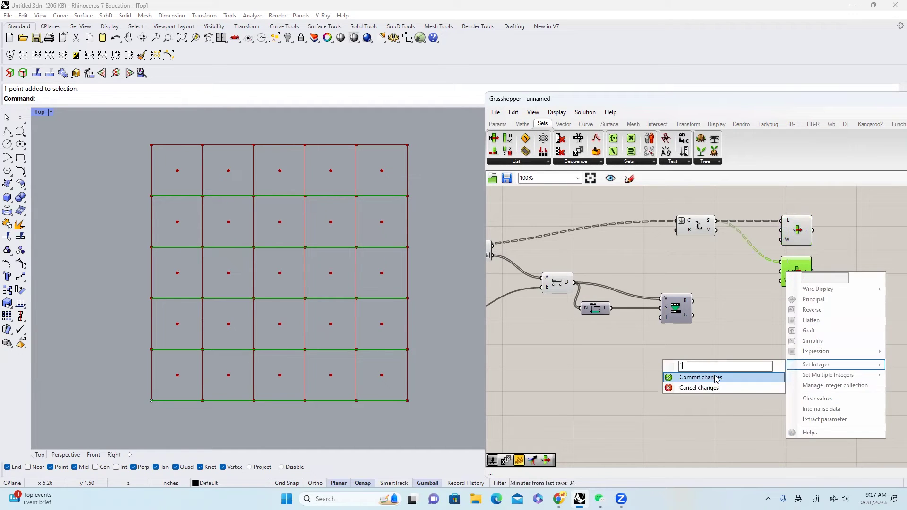
click(713, 376)
- Duplicate the second List Item component below and set the copy's index to 2
alt+drag(807, 278, 806, 320)
right_click(786, 312)
mouse_move(827, 406)
drag(761, 407, 670, 409)
text(2)
click(713, 418)
- Duplicate List Item once more, set the copy's index for the fourth cell edge, and check which edges each component extracts
alt+drag(801, 321, 799, 359)
right_click(786, 353)
drag(761, 413, 670, 415)
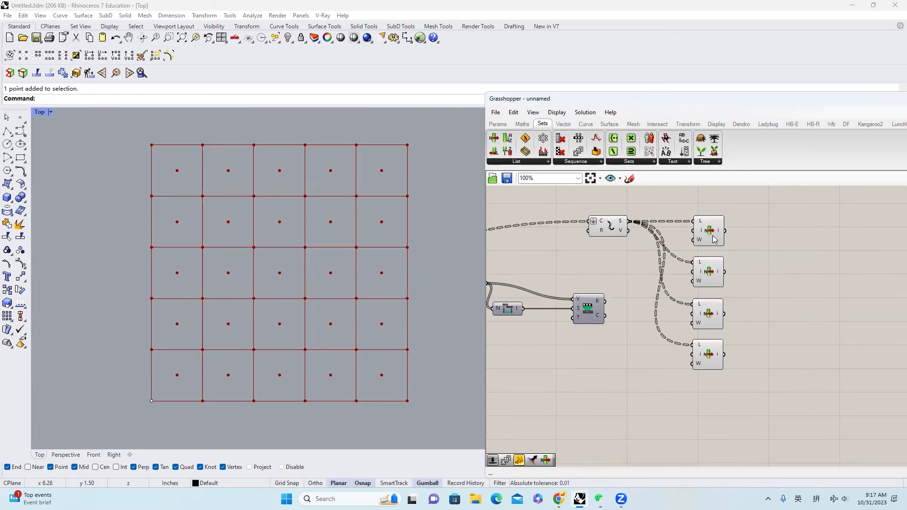
click(713, 239)
click(714, 282)
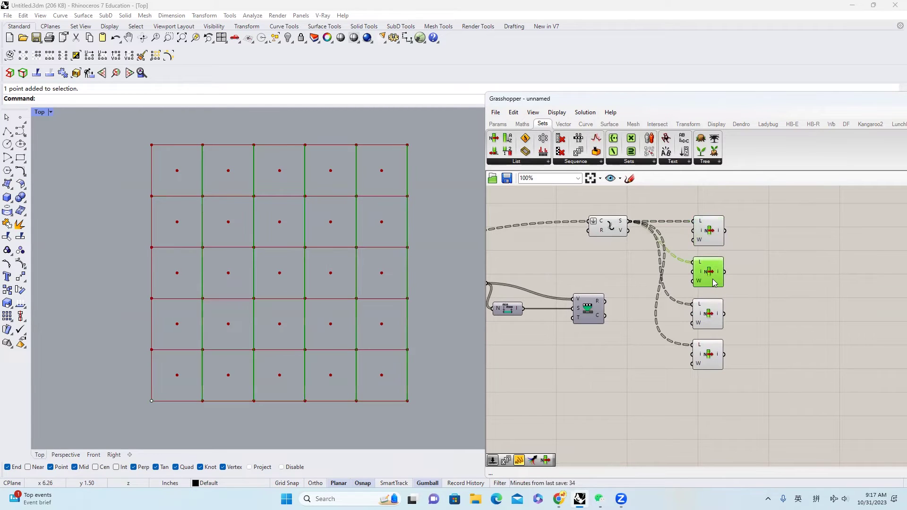
click(717, 326)
click(713, 360)
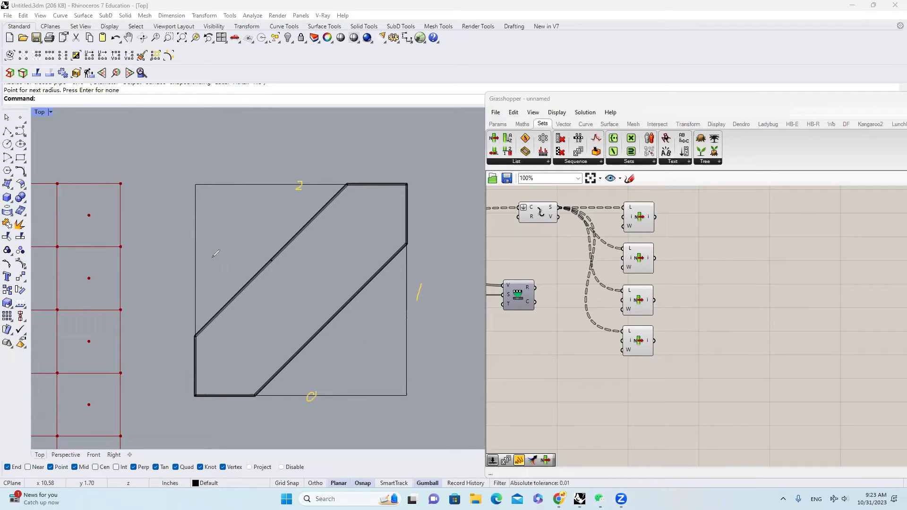
drag(184, 261, 180, 280)
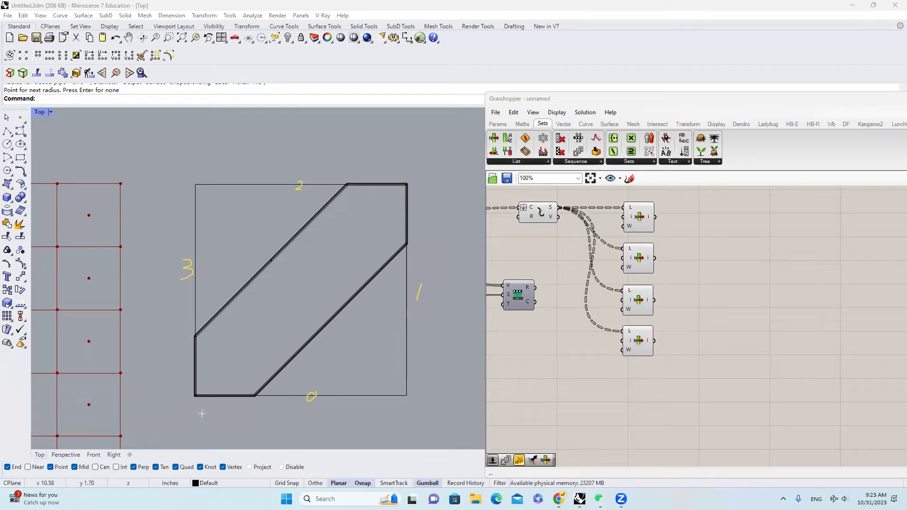
mouse_move(196, 410)
mouse_down()
mouse_move(405, 407)
mouse_move(430, 279)
mouse_move(433, 191)
mouse_move(202, 165)
mouse_up()
drag(165, 191, 167, 396)
mouse_move(341, 194)
mouse_down()
mouse_move(232, 315)
mouse_move(301, 347)
mouse_move(368, 192)
mouse_up()
key(ctrl+z)
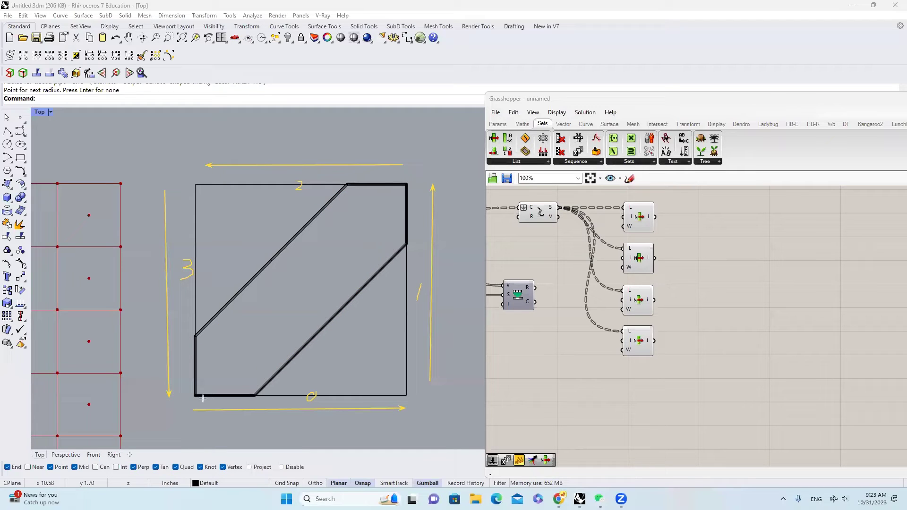
mouse_move(199, 392)
mouse_down()
mouse_move(255, 392)
mouse_move(199, 331)
mouse_up()
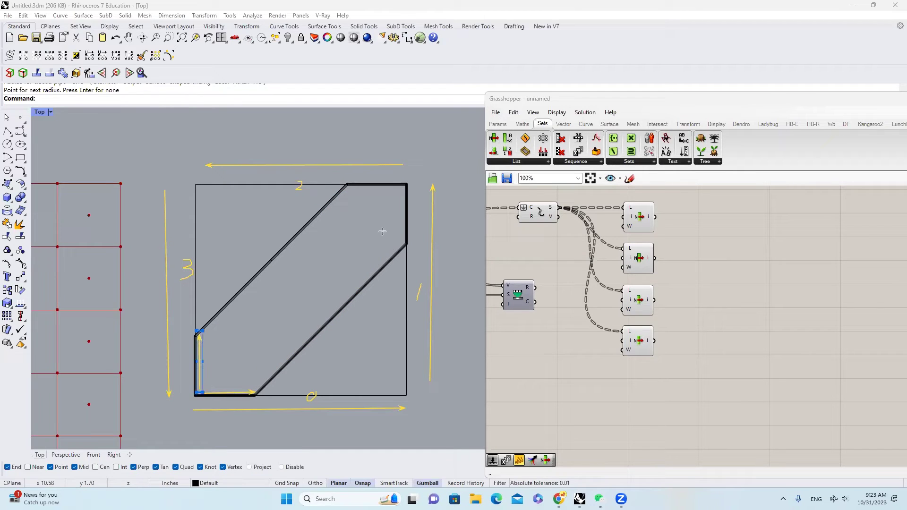
mouse_move(404, 189)
mouse_down()
mouse_move(347, 190)
mouse_move(407, 231)
mouse_move(408, 244)
mouse_up()
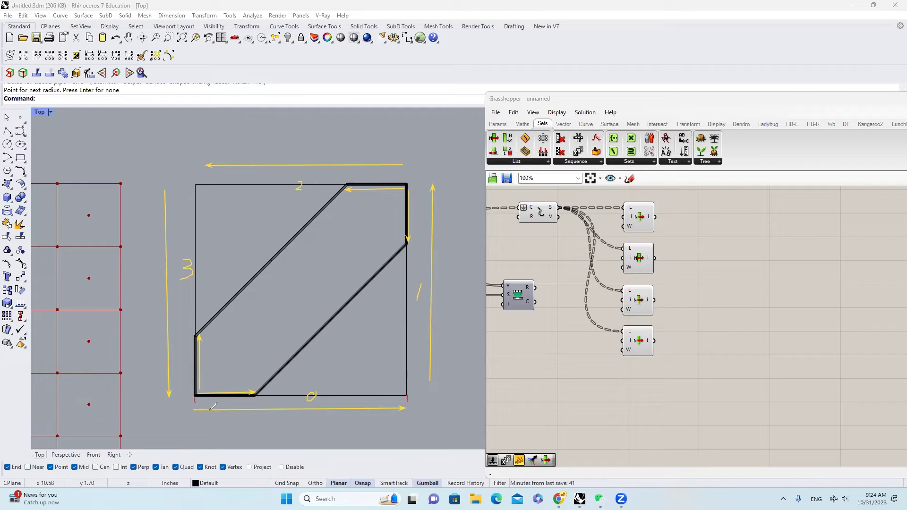
drag(193, 418, 208, 415)
drag(408, 419, 414, 429)
drag(252, 402, 275, 406)
drag(403, 300, 408, 293)
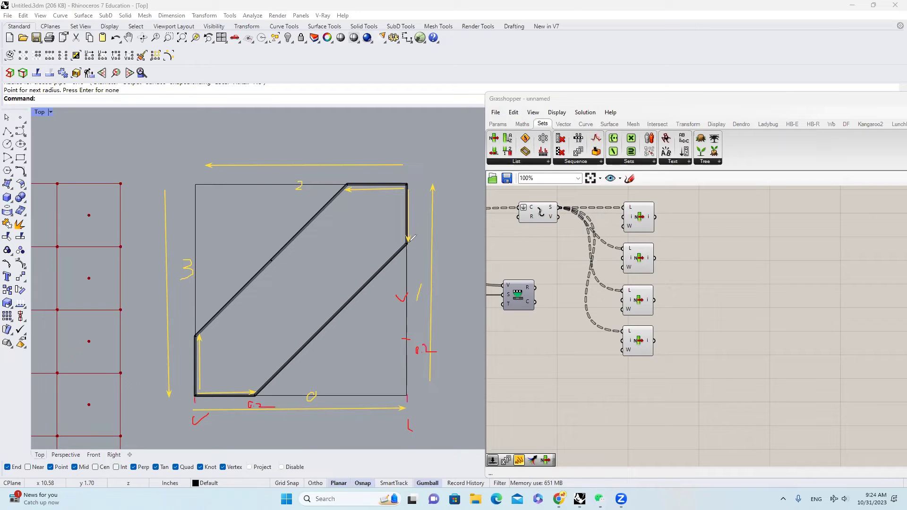
mouse_move(413, 193)
mouse_down()
mouse_move(401, 199)
mouse_move(410, 242)
mouse_up()
drag(445, 270, 445, 277)
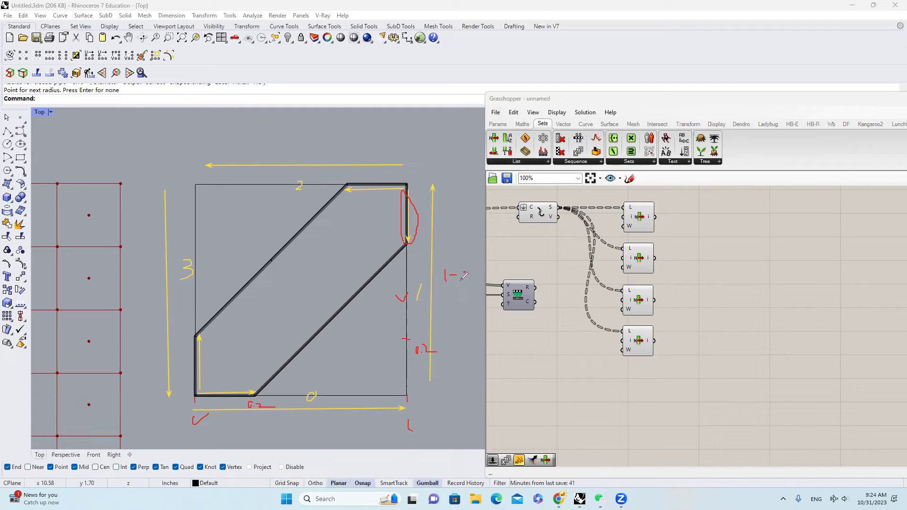
drag(471, 271, 477, 277)
click(40, 292)
- Add an Evaluate Curve component and connect the first List Item's output to its curve input
scroll(273, 300, down, 2)
right_drag(273, 299, 468, 311)
scroll(325, 303, up, 2)
right_drag(331, 303, 341, 315)
right_drag(707, 219, 672, 251)
drag(603, 249, 603, 238)
click(585, 123)
drag(543, 140, 727, 249)
drag(619, 237, 730, 259)
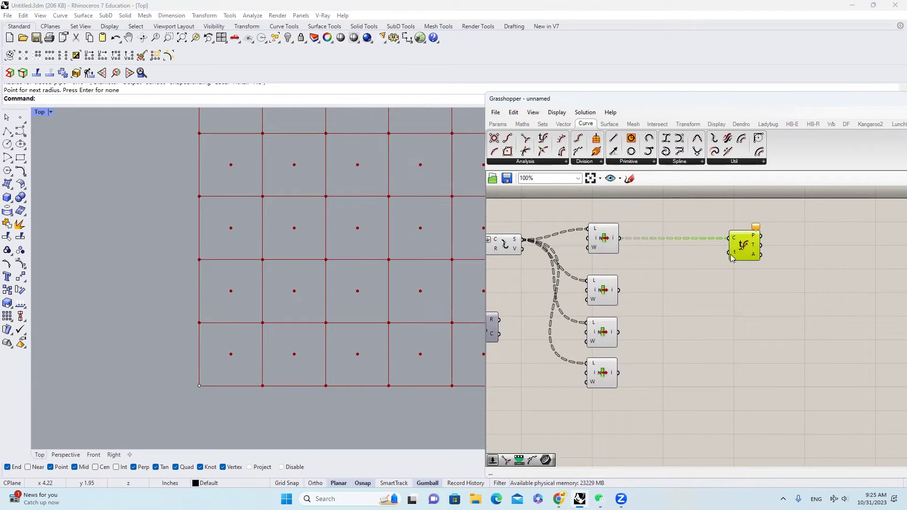
- Add a number slider set to 0.2 and connect it to the Evaluate Curve parameter input
double_click(670, 262)
text(5)
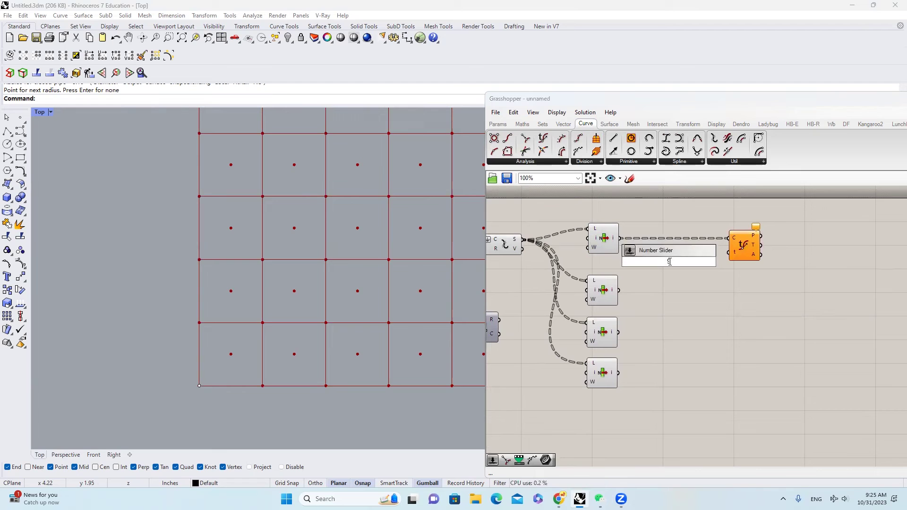
key(Return)
drag(718, 261, 730, 253)
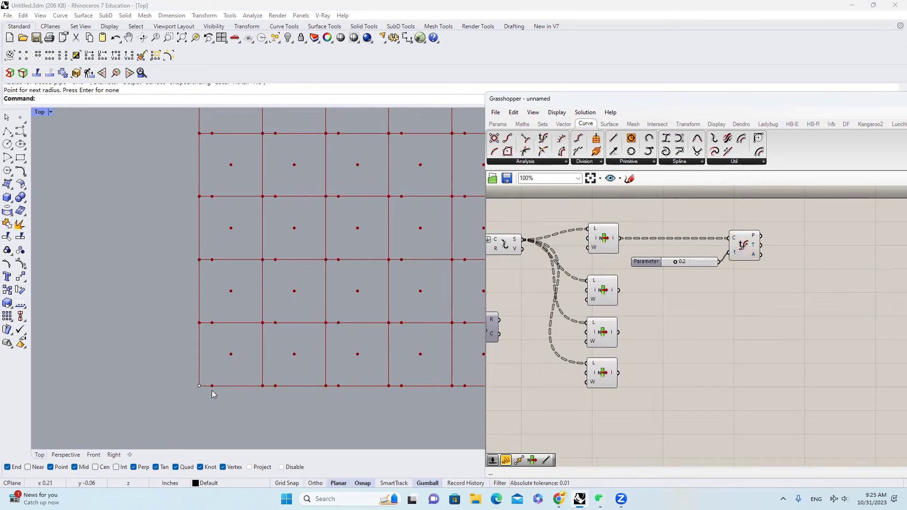
- Reparameterize the curve input of the Evaluate Curve component
scroll(214, 394, up, 5)
scroll(635, 293, down, 3)
scroll(636, 294, up, 4)
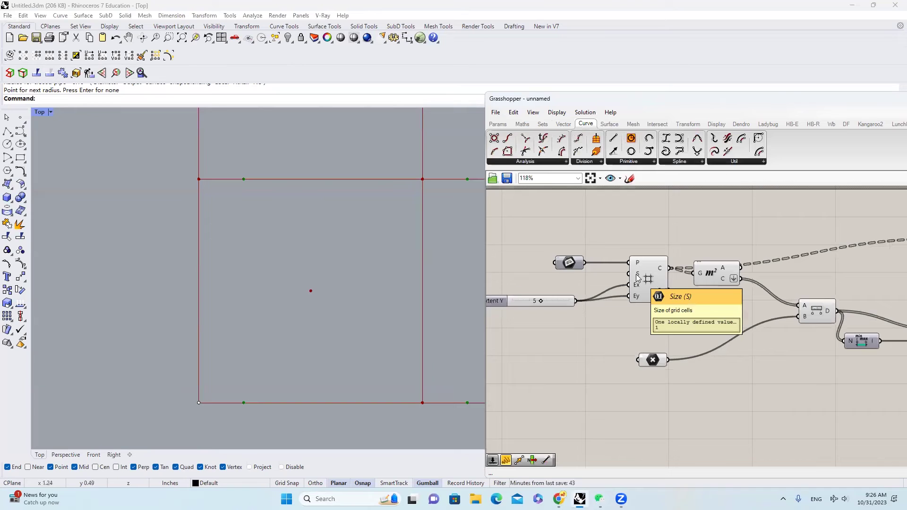
scroll(637, 278, down, 3)
scroll(764, 267, up, 4)
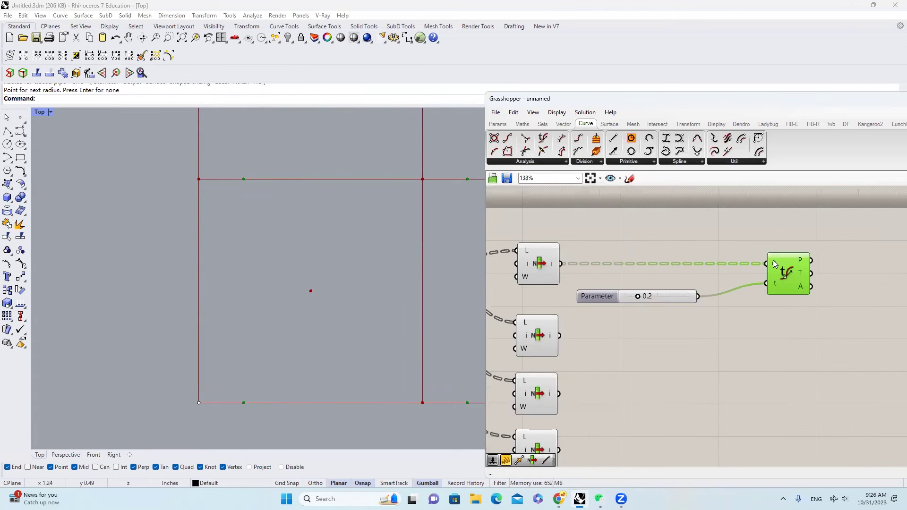
right_click(773, 261)
click(703, 355)
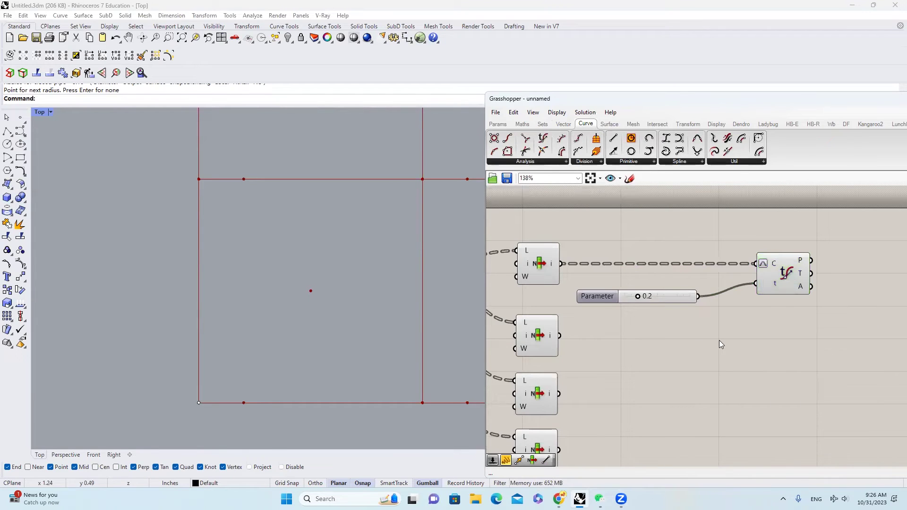
- Duplicate the Evaluate Curve component with its 0.2 slider and connect the second List Item to the copy's curve input
scroll(749, 302, down, 3)
right_drag(687, 289, 713, 264)
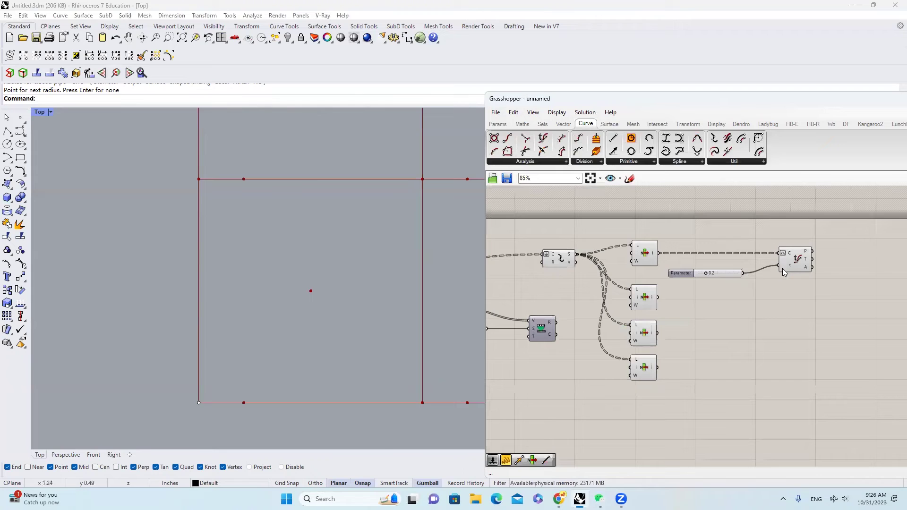
drag(729, 276, 736, 273)
click(794, 263)
click(797, 308)
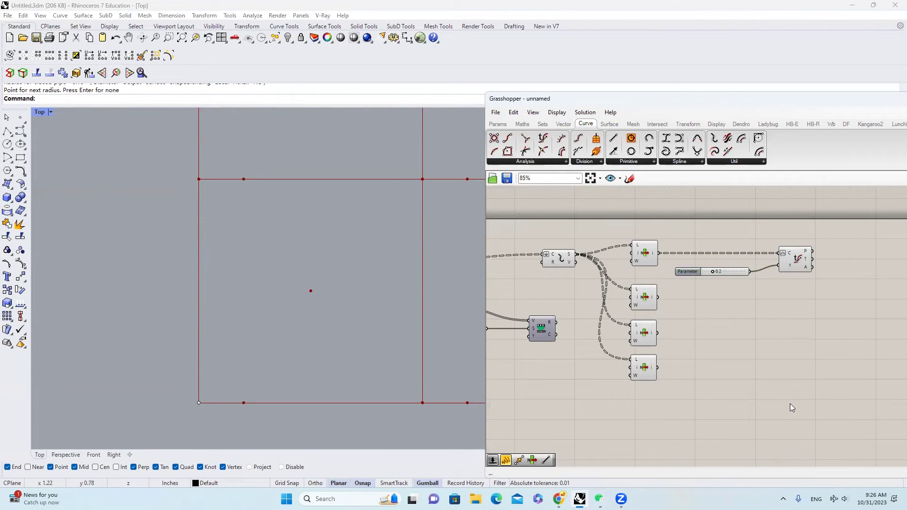
drag(421, 219, 423, 215)
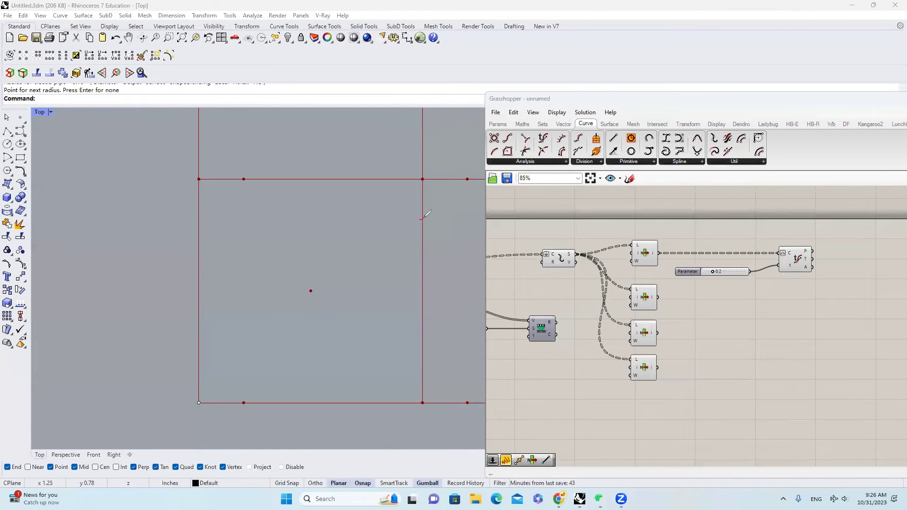
drag(822, 287, 736, 246)
scroll(760, 250, down, 2)
right_drag(789, 257, 751, 263)
mouse_move(751, 263)
alt+mouse_down()
mouse_move(770, 299)
mouse_move(580, 296)
alt+mouse_up()
click(759, 280)
scroll(756, 282, up, 2)
scroll(610, 307, up, 1)
click(637, 319)
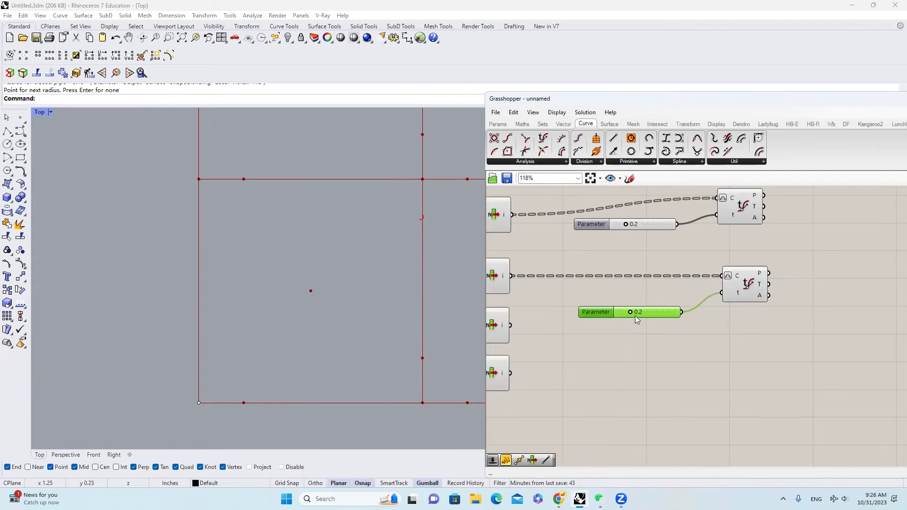
drag(650, 315, 650, 312)
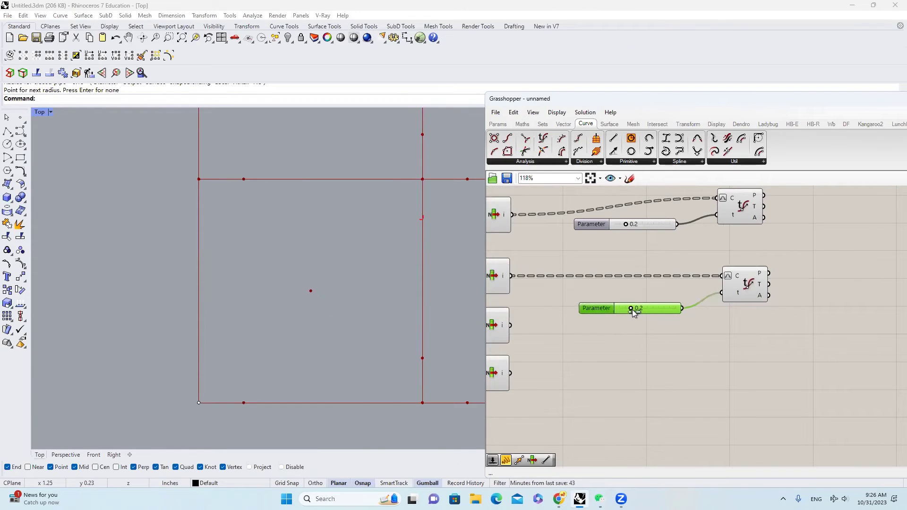
click(739, 293)
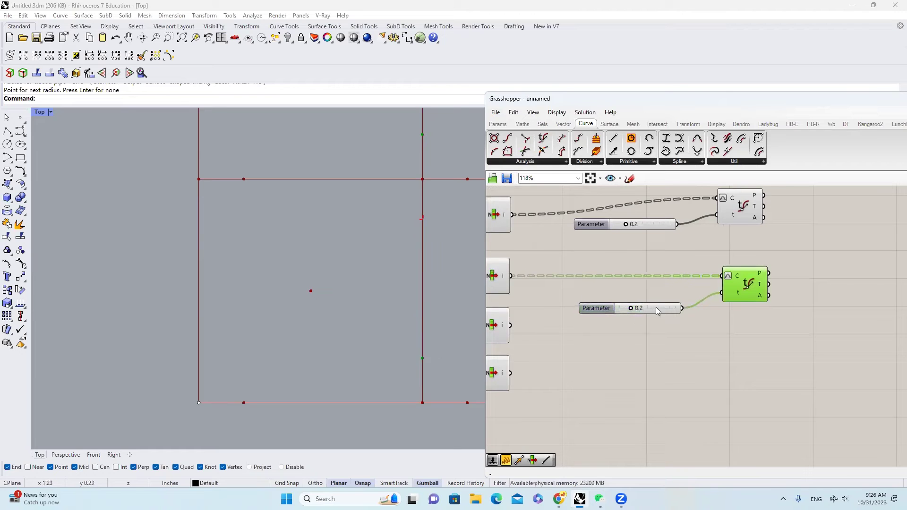
- Subtract the first Evaluate Curve's slider value from a new slider set to 1 and connect the result to the second Evaluate Curve's parameter input
double_click(616, 290)
text(1)
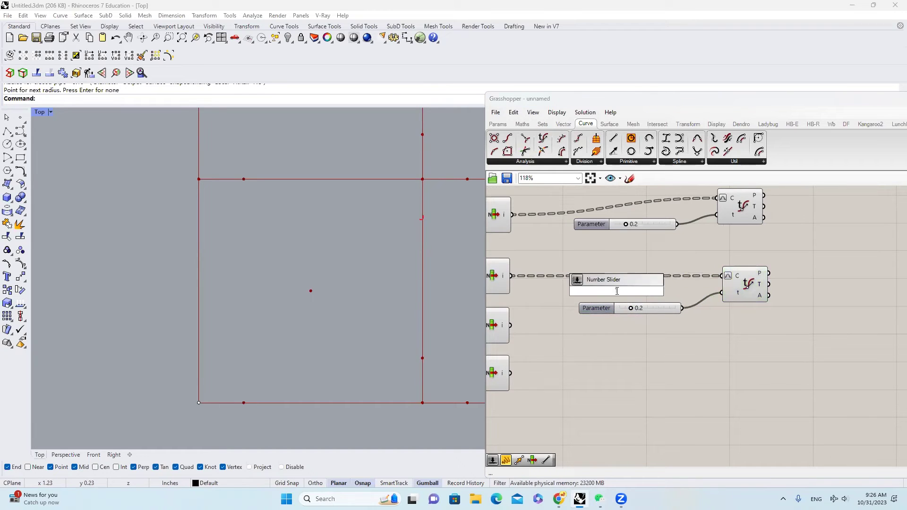
key(Return)
double_click(664, 289)
text(-)
key(Return)
drag(626, 296, 676, 224)
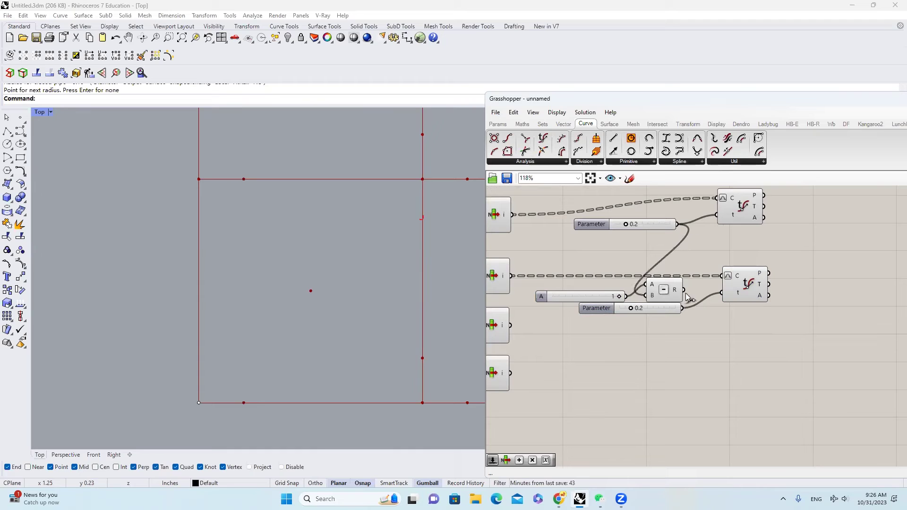
drag(684, 290, 721, 293)
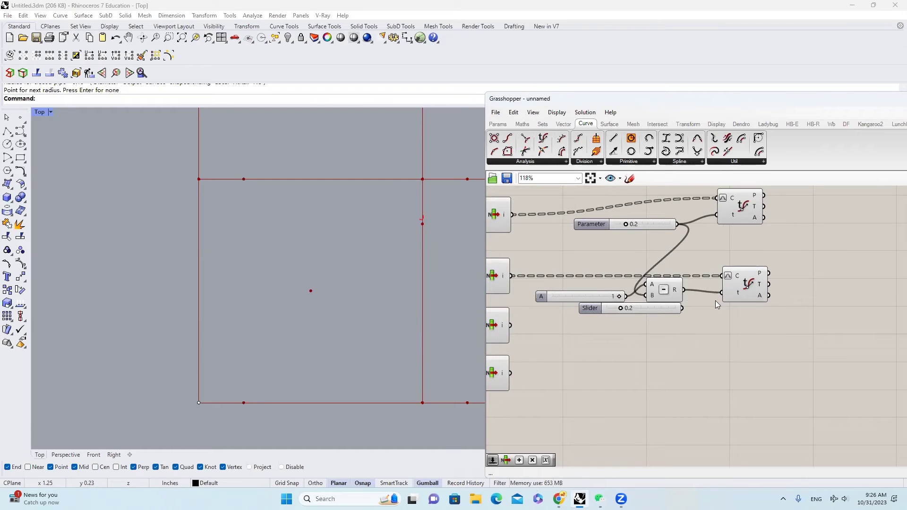
- Delete the disconnected duplicate slider below the Subtraction component
click(654, 309)
key(Delete)
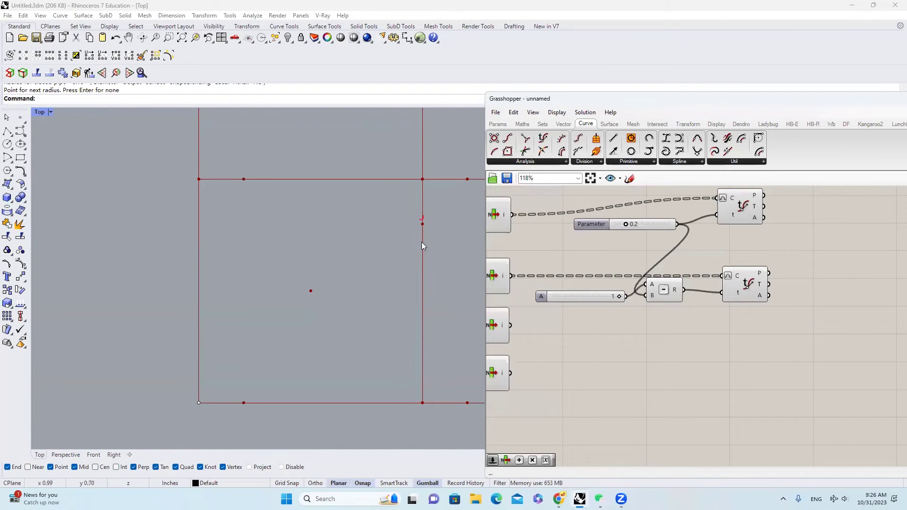
scroll(449, 239, down, 4)
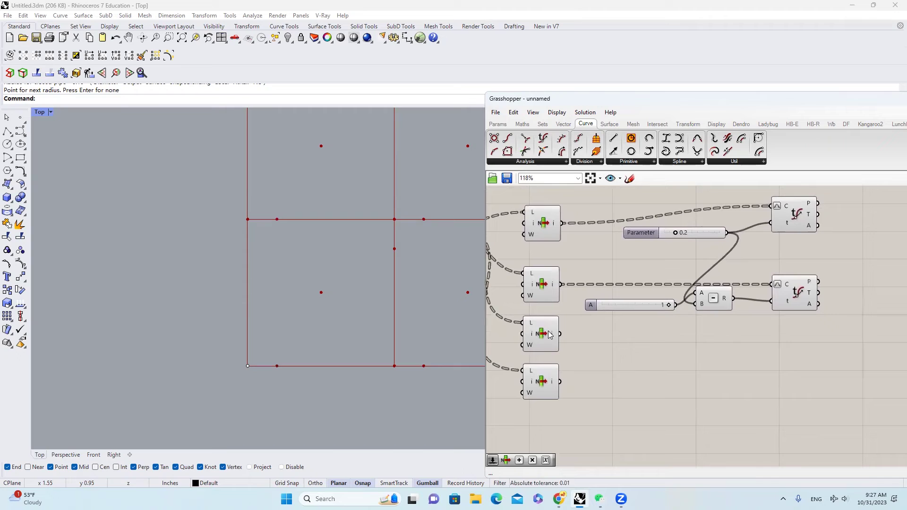
- Duplicate Evaluate Curve components for the third and fourth List Items, driven by the 0.2 slider and the Subtraction result respectively
click(548, 330)
click(816, 259)
click(801, 223)
alt+drag(799, 219, 565, 335)
click(836, 321)
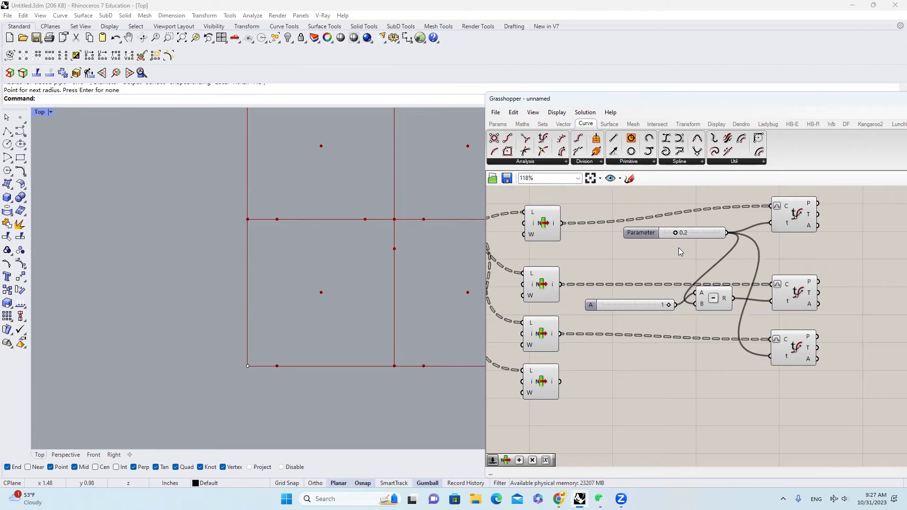
scroll(690, 262, down, 1)
alt+drag(771, 274, 569, 347)
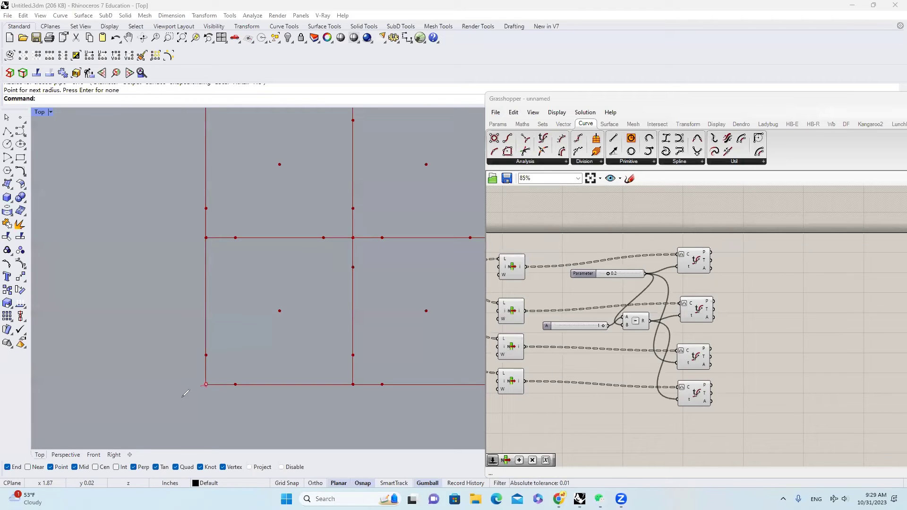
mouse_move(253, 369)
mouse_down()
mouse_move(304, 333)
mouse_move(357, 264)
mouse_move(324, 237)
mouse_move(282, 275)
mouse_up()
drag(217, 339, 207, 352)
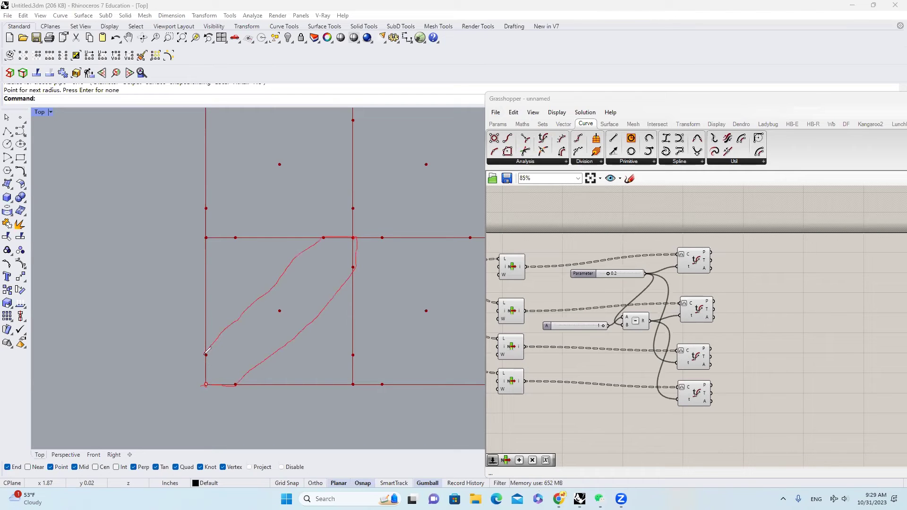
key(Escape)
right_drag(722, 251, 761, 253)
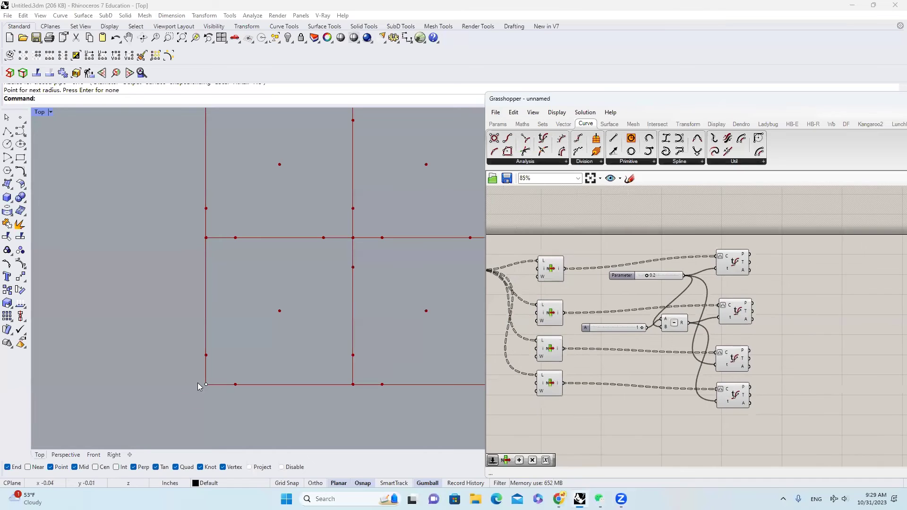
- Duplicate an Evaluate Curve component for the first List Item and drive its parameter with a slider set to 0
click(550, 269)
click(567, 249)
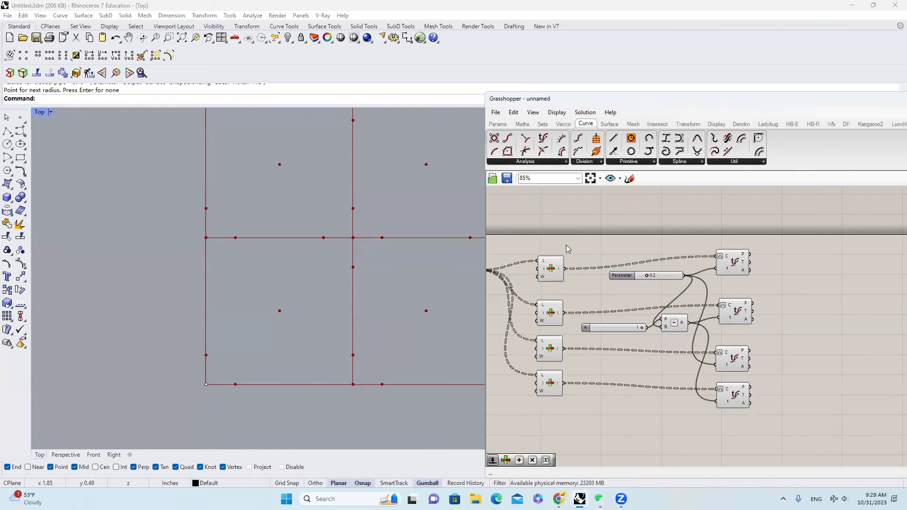
click(553, 267)
click(599, 235)
alt+drag(738, 261, 720, 229)
double_click(680, 235)
key(Return)
click(724, 231)
click(685, 242)
click(626, 225)
scroll(626, 222, down, 2)
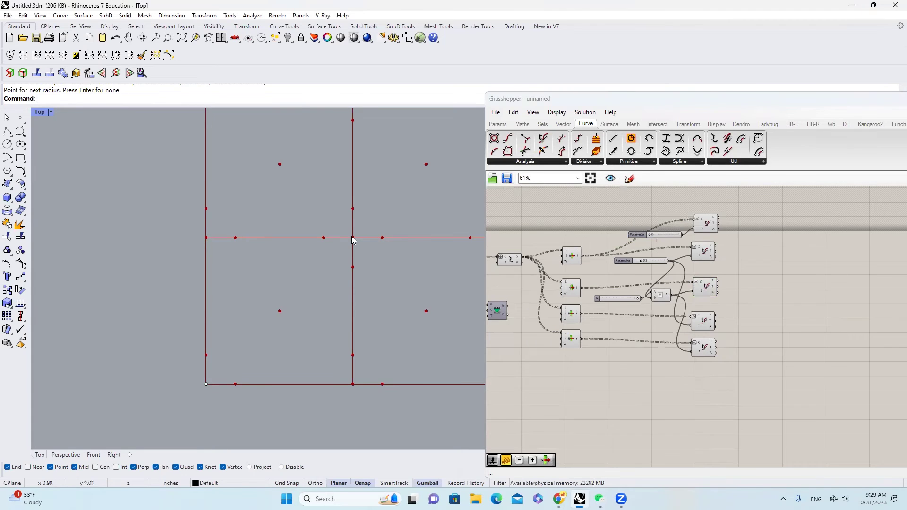
- Duplicate the Evaluate Curve component fed by the second List Item and place the copy below it
click(706, 258)
click(706, 286)
mouse_move(706, 290)
mouse_down()
mouse_move(704, 277)
mouse_move(705, 300)
mouse_up()
click(735, 299)
scroll(706, 307, up, 3)
- Disconnect the Subtraction result from the copied Evaluate Curve's parameter input and set the parameter to a fixed value of 1
right_click(689, 305)
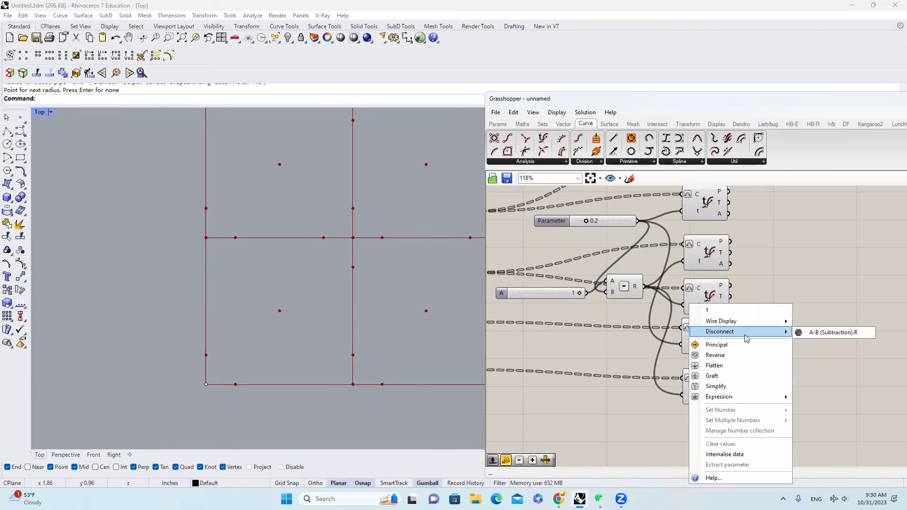
click(805, 333)
right_click(689, 305)
mouse_move(737, 415)
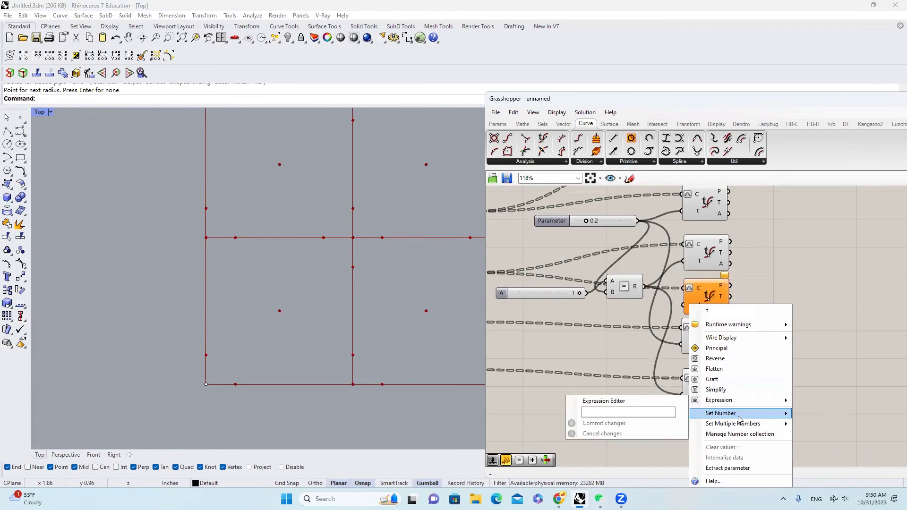
text(1)
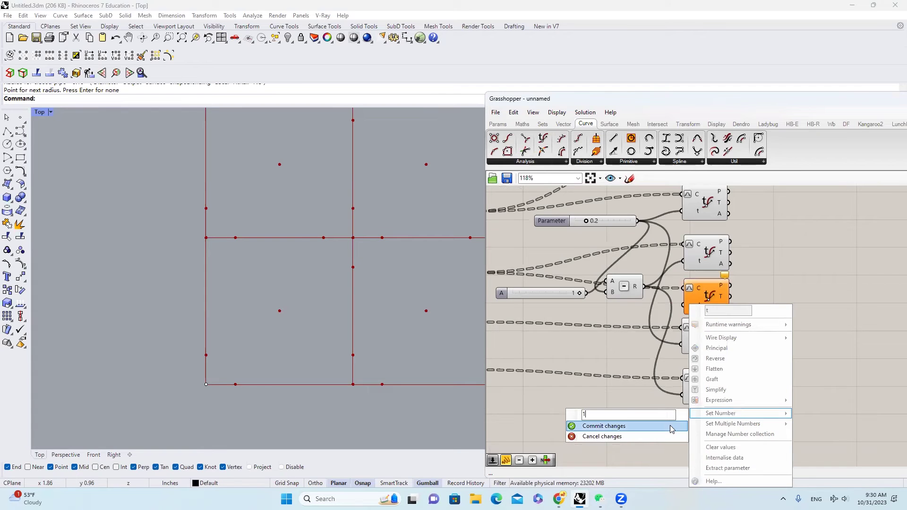
click(671, 429)
- Search for a Merge component to collect the points from the six Evaluate Curve components
scroll(719, 365, down, 3)
drag(718, 366, 693, 223)
right_drag(739, 246, 680, 263)
double_click(695, 270)
text(merge)
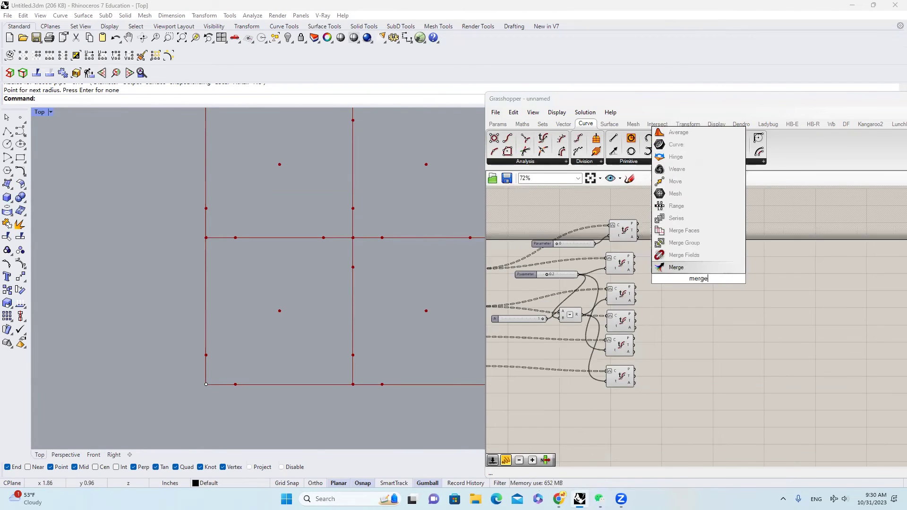
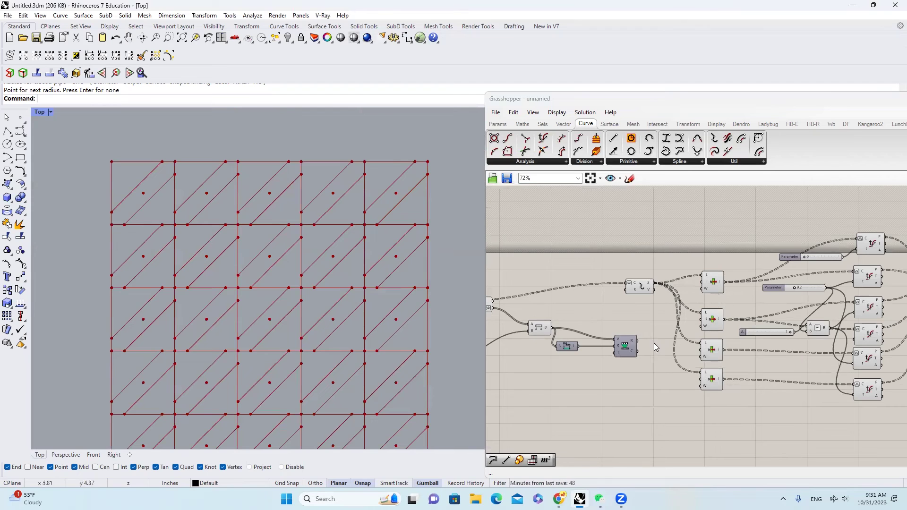
- Move the Remap Numbers component away from the List Items and undo the last change after selecting the attractor point
drag(636, 348, 628, 345)
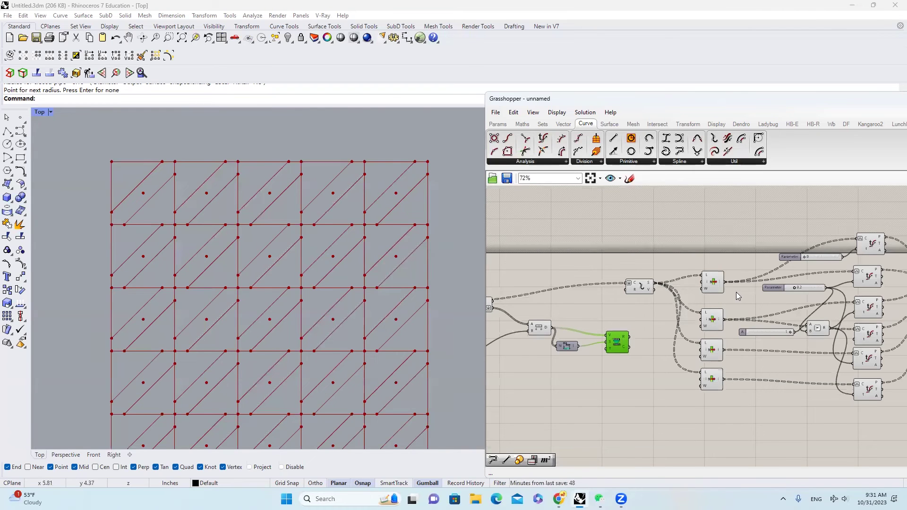
right_drag(739, 296, 686, 282)
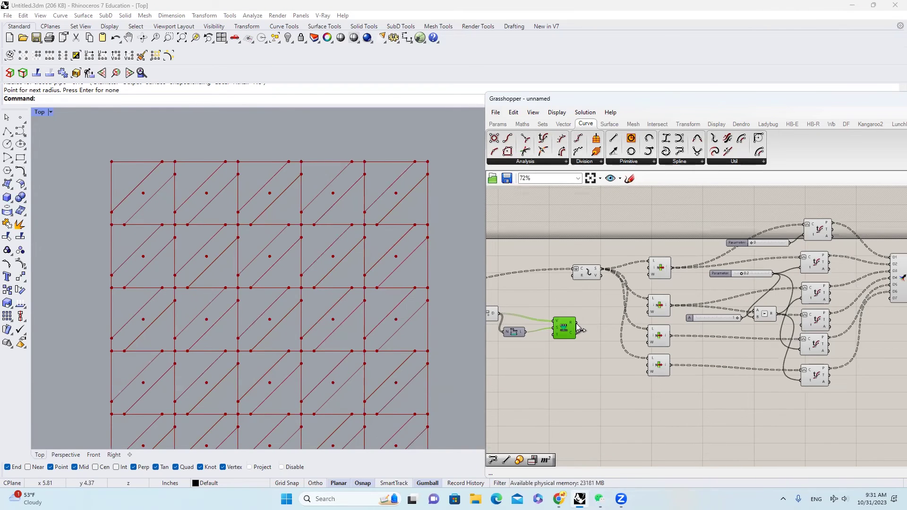
right_drag(580, 330, 609, 308)
scroll(247, 365, down, 3)
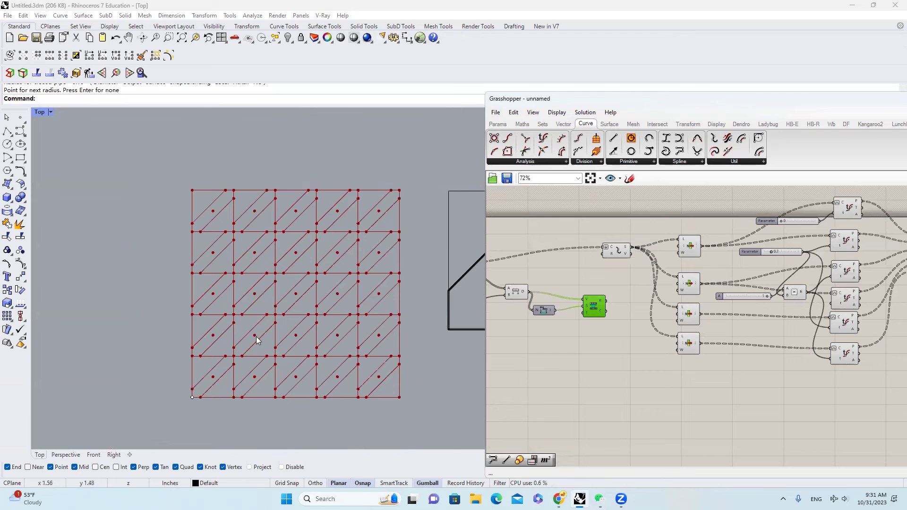
click(191, 397)
click(310, 369)
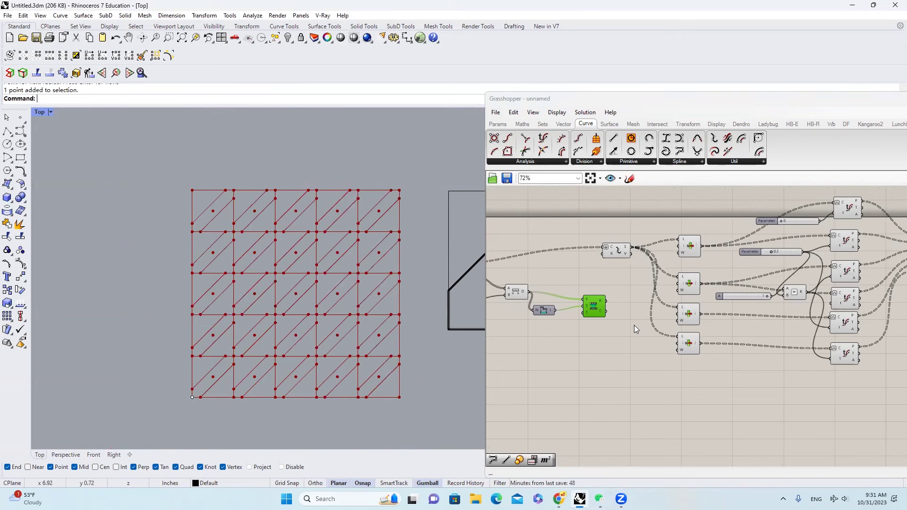
key(ctrl+z)
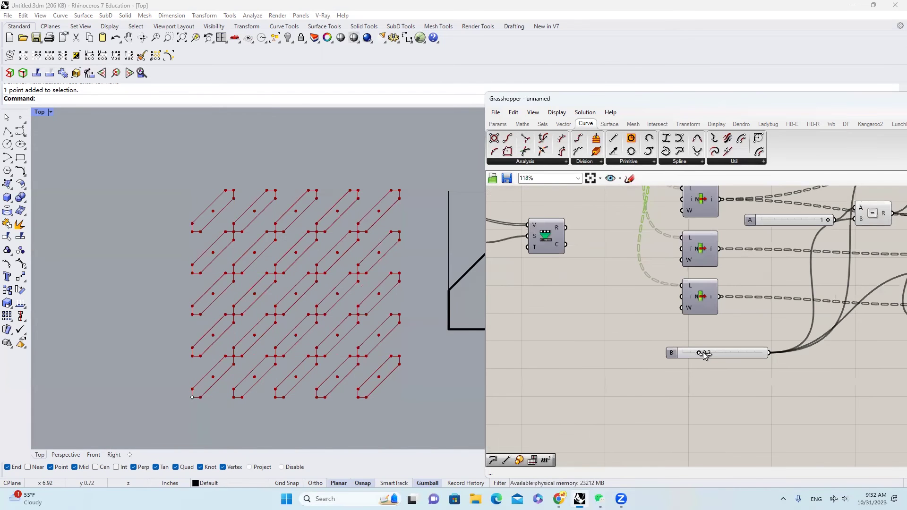
- Insert relays on the three wires leaving the 0.2 slider that drives the Evaluate Curve parameters
drag(699, 355, 675, 368)
scroll(703, 354, down, 4)
scroll(753, 333, up, 1)
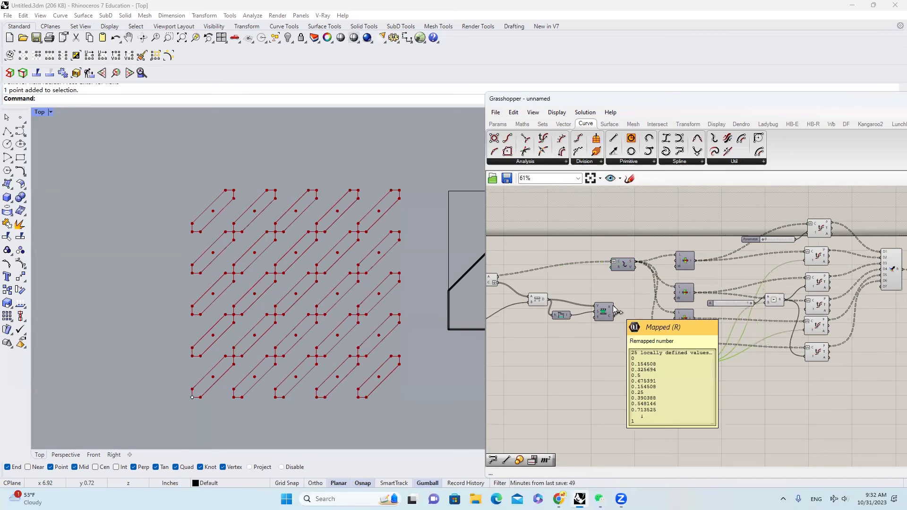
click(790, 266)
double_click(788, 262)
drag(789, 263, 725, 335)
double_click(728, 339)
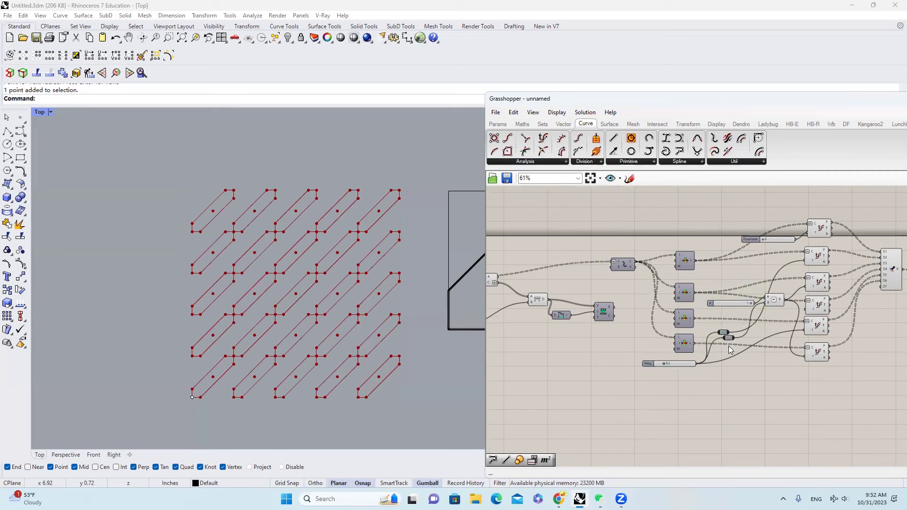
scroll(737, 349, up, 1)
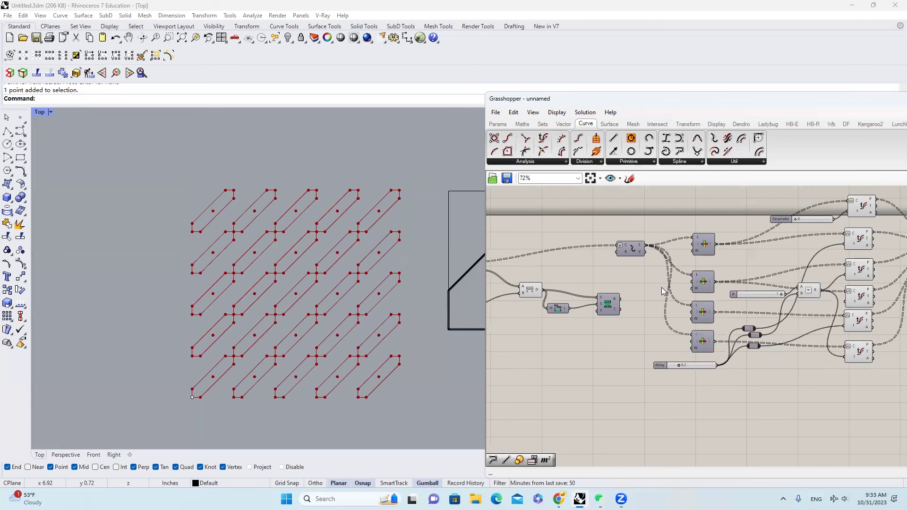
- Graft the Remap Numbers mapped output and connect it to the three relays in place of the 0.2 slider
scroll(621, 301, up, 3)
right_click(613, 302)
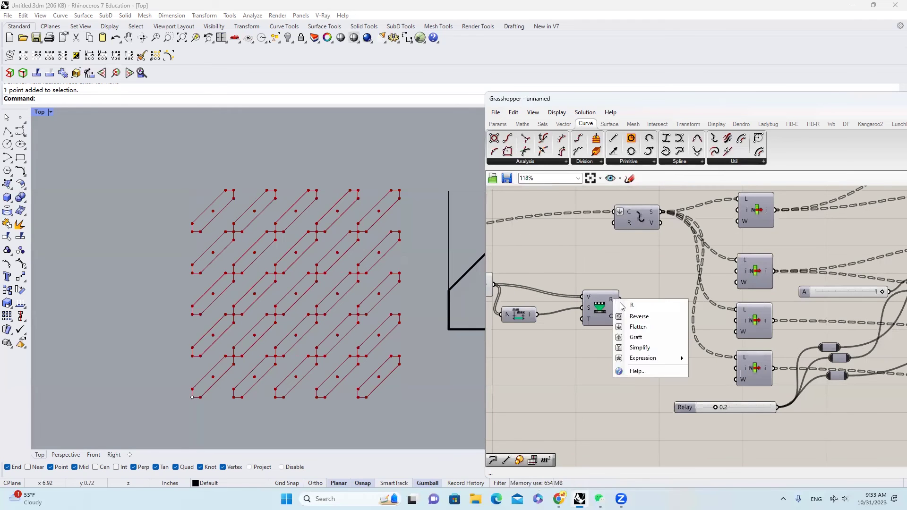
click(628, 338)
scroll(751, 330, down, 3)
drag(749, 323, 625, 294)
drag(748, 330, 627, 297)
drag(627, 296, 625, 293)
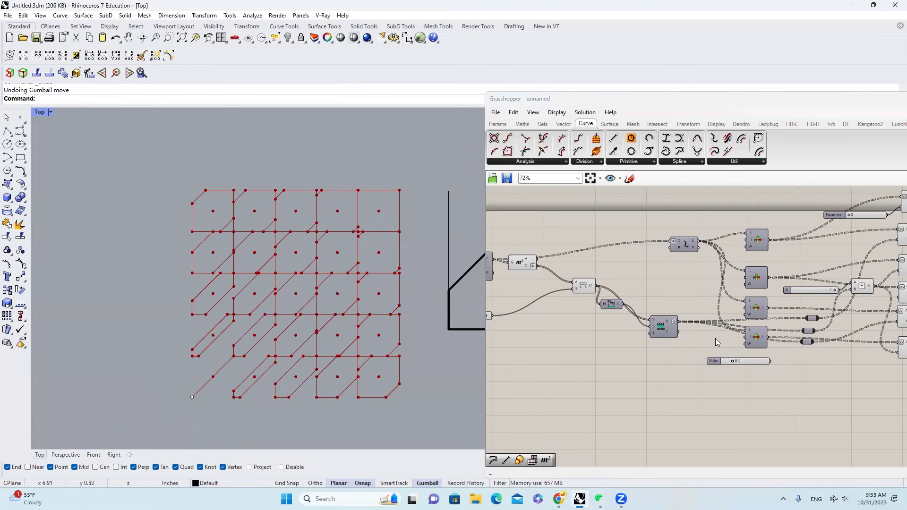
- Add a Construct Domain component and connect it to the target input of Remap Numbers
click(680, 306)
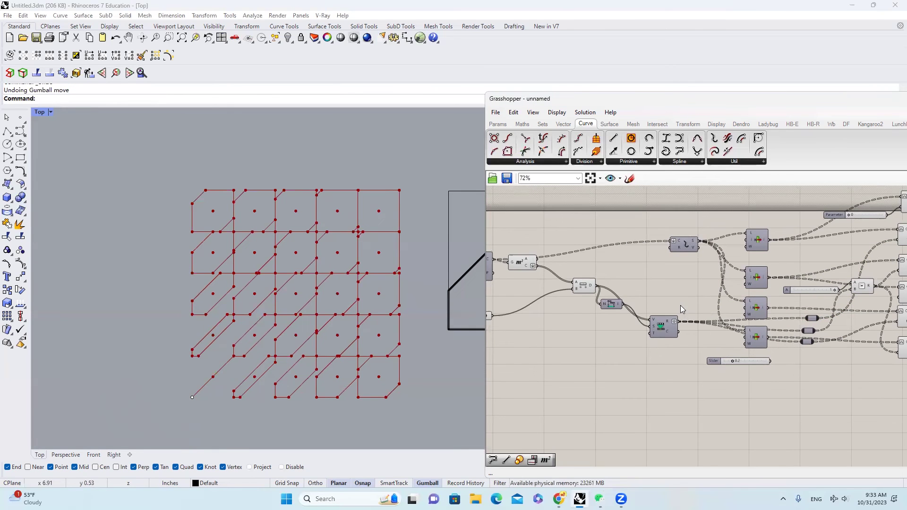
right_drag(681, 311, 671, 311)
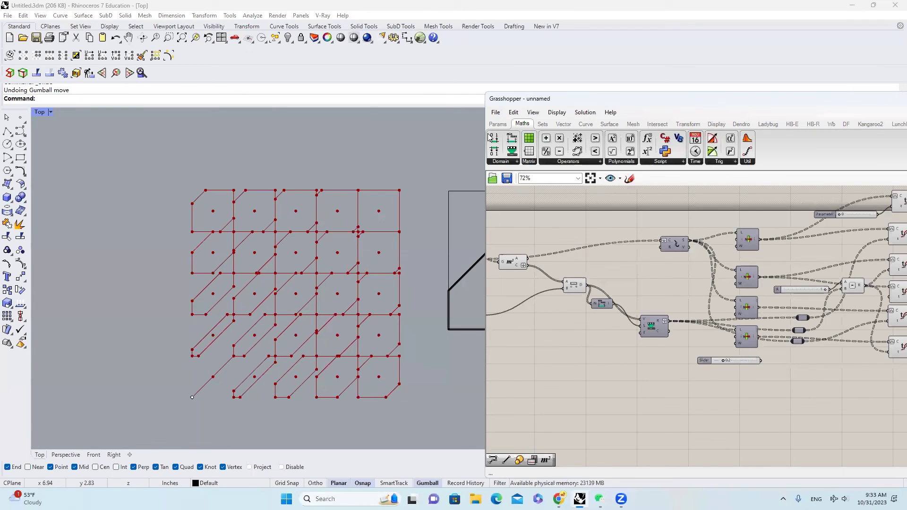
click(492, 141)
drag(593, 297, 643, 334)
drag(595, 352, 598, 341)
- Connect a 0.111 slider as the domain start and a second slider set to 0.328 as the domain end
double_click(546, 339)
text(0.111)
key(Return)
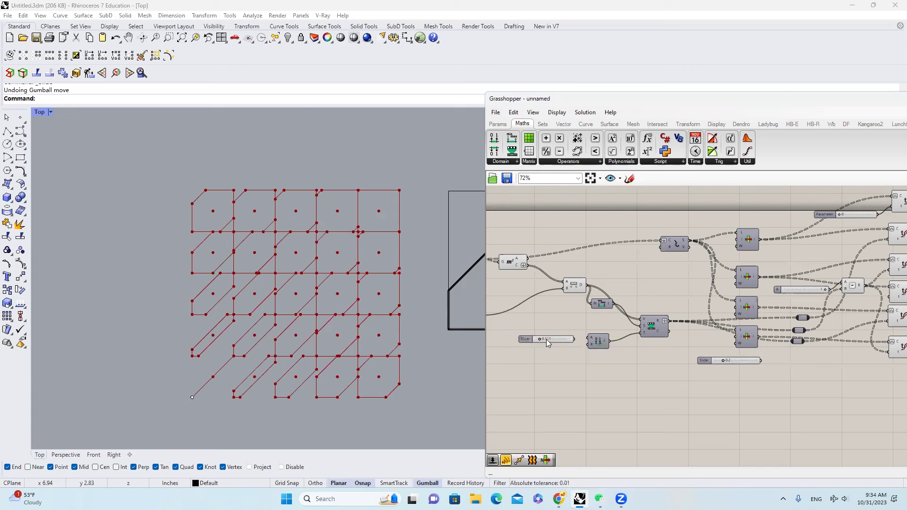
scroll(565, 344, up, 3)
mouse_move(608, 336)
mouse_down()
mouse_move(534, 337)
mouse_move(548, 363)
mouse_move(613, 349)
mouse_up()
scroll(523, 362, down, 3)
mouse_move(521, 363)
mouse_down()
mouse_move(540, 362)
mouse_move(531, 364)
mouse_up()
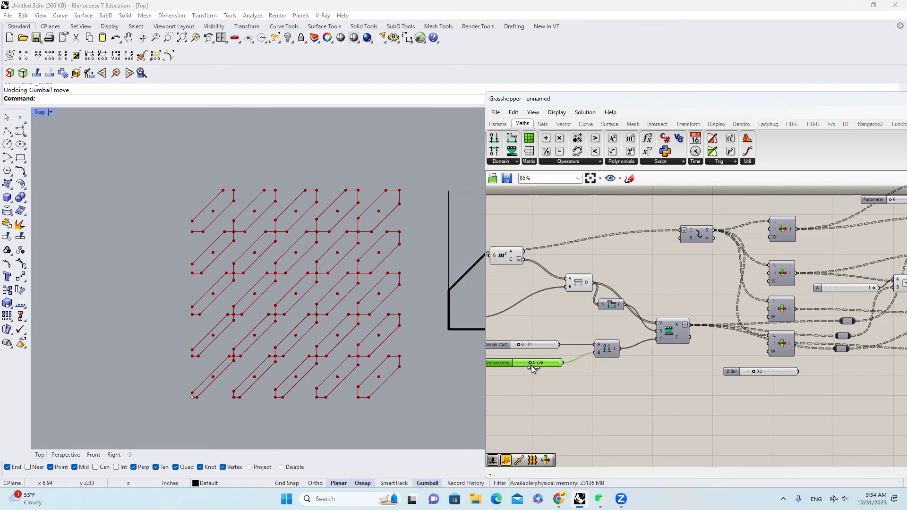
- Turn off the preview of the Evaluate Curve and Merge components so only the polylines are displayed
scroll(531, 365, down, 5)
drag(757, 361, 537, 274)
middle_click(654, 315)
click(687, 295)
- Fill the closed polylines with a Boundary Surfaces component and feed the surfaces into a Custom Preview component
scroll(843, 325, up, 7)
click(609, 124)
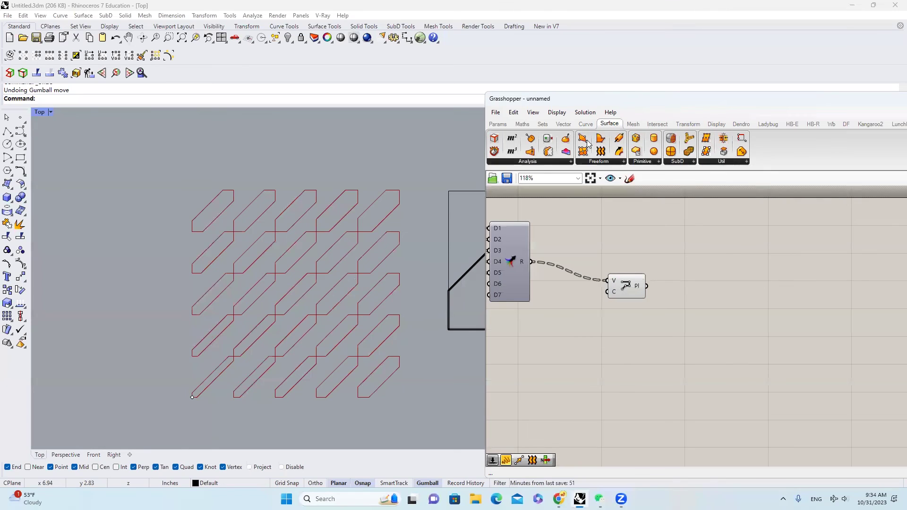
drag(597, 140, 700, 296)
mouse_move(647, 288)
mouse_down()
mouse_move(703, 294)
mouse_move(714, 306)
mouse_move(782, 301)
mouse_up()
double_click(805, 310)
text(cus)
key(Return)
scroll(832, 317, up, 1)
- Add a colour picker set to white and connect it to the Custom Preview's material input
double_click(704, 358)
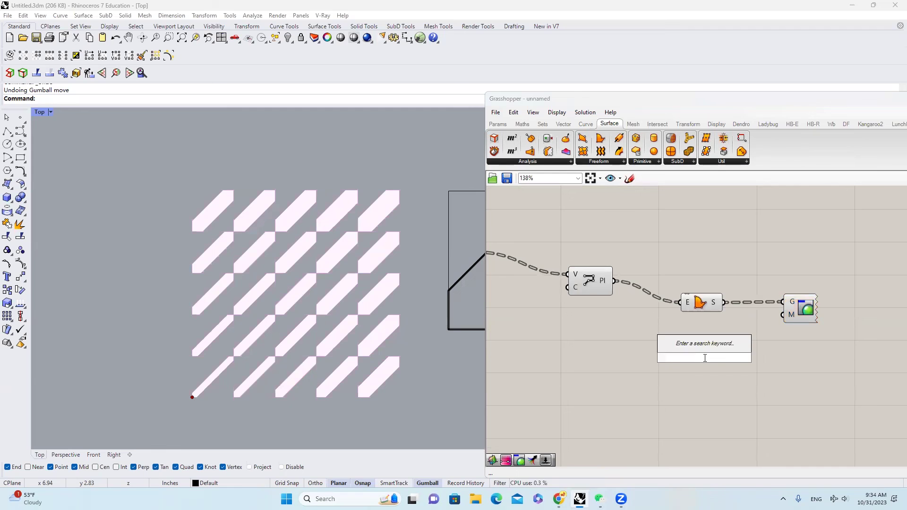
text(colour)
key(Return)
scroll(732, 352, down, 3)
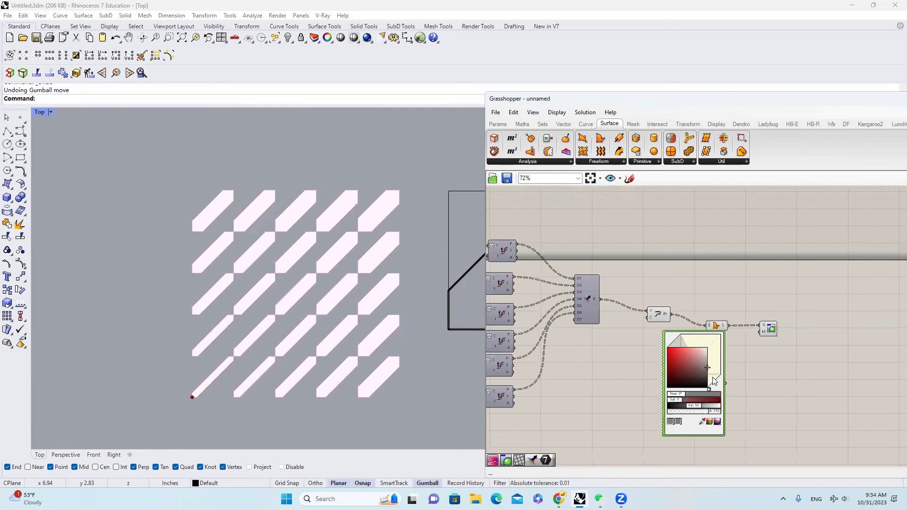
drag(725, 382, 762, 332)
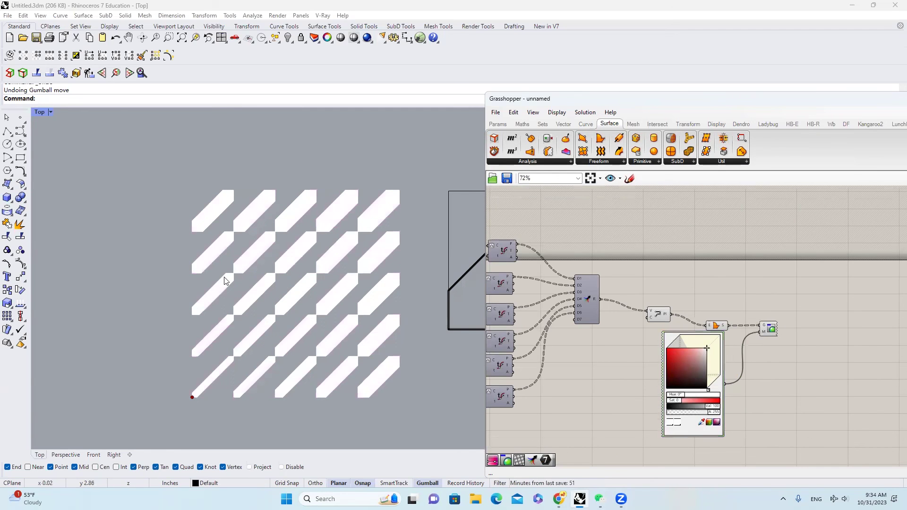
- Add a Graph Mapper below Remap Numbers and connect the mapped output to its input
scroll(224, 280, up, 2)
scroll(672, 337, down, 4)
scroll(684, 338, up, 5)
scroll(716, 339, up, 2)
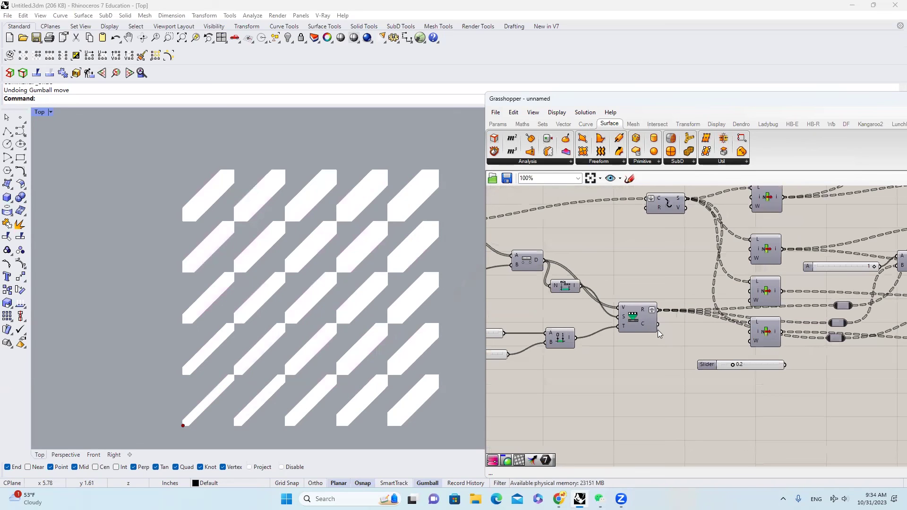
drag(643, 323, 619, 309)
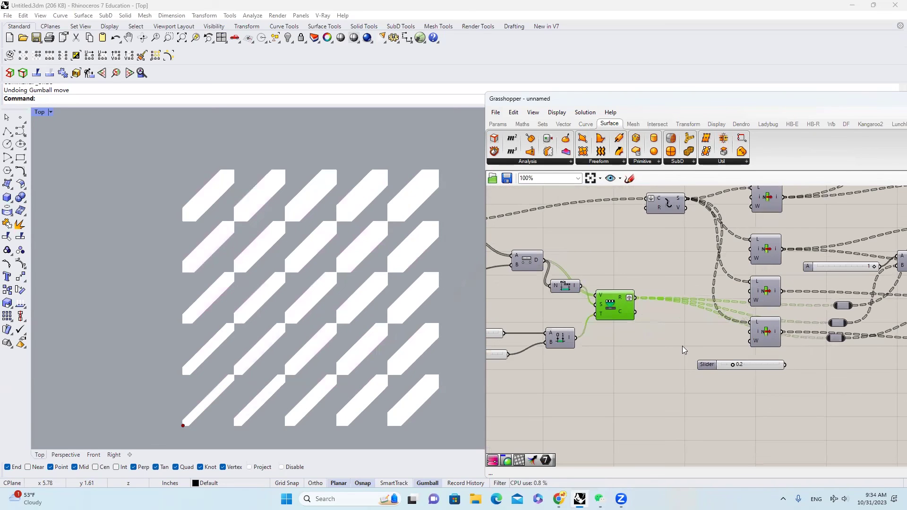
right_drag(682, 345, 645, 323)
double_click(631, 330)
text(gra)
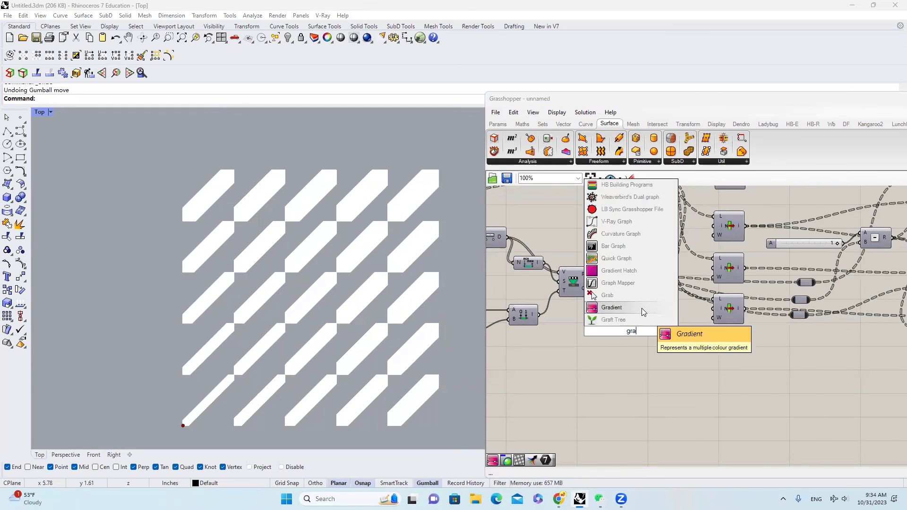
click(618, 283)
scroll(614, 335, down, 2)
drag(615, 335, 616, 363)
drag(603, 291, 606, 357)
scroll(637, 304, up, 2)
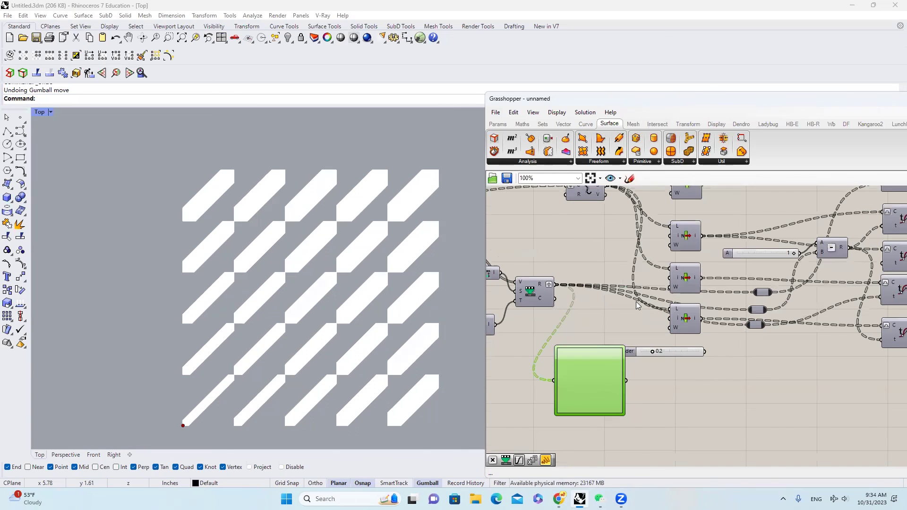
- Connect the Graph Mapper's output to the three relays and set its graph type to a smooth S-shaped curve
drag(754, 292, 626, 380)
drag(748, 310, 627, 380)
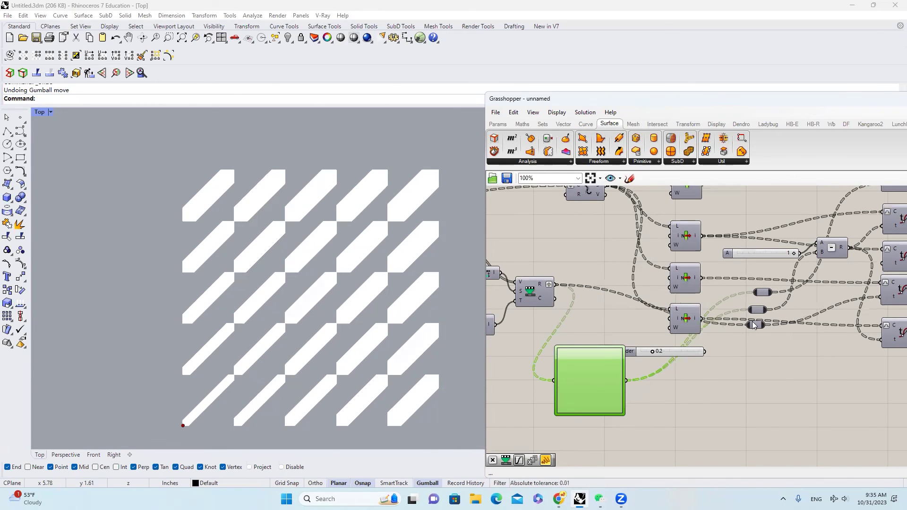
drag(746, 325, 626, 380)
right_drag(598, 382, 615, 319)
right_click(617, 323)
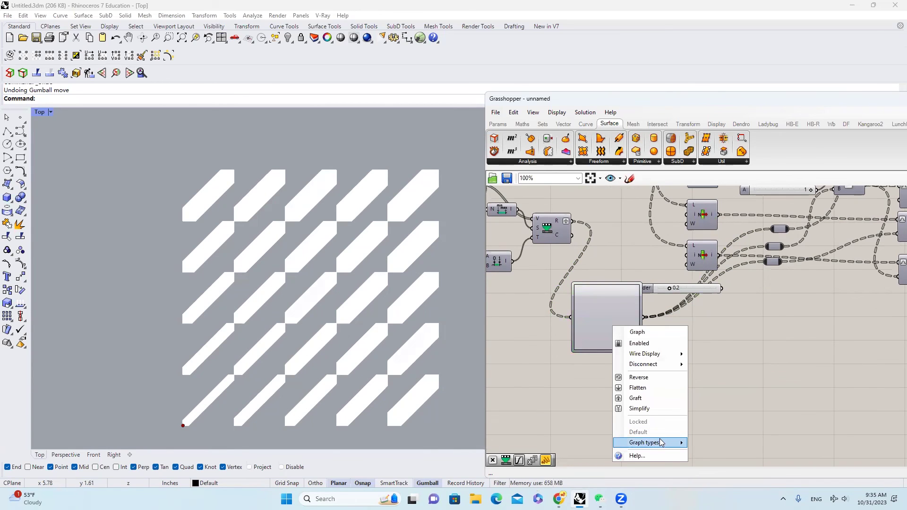
mouse_move(660, 443)
click(708, 367)
- Switch the Top viewport to the Black display mode and move the attractor point to the grid's upper-right corner
click(40, 111)
click(113, 232)
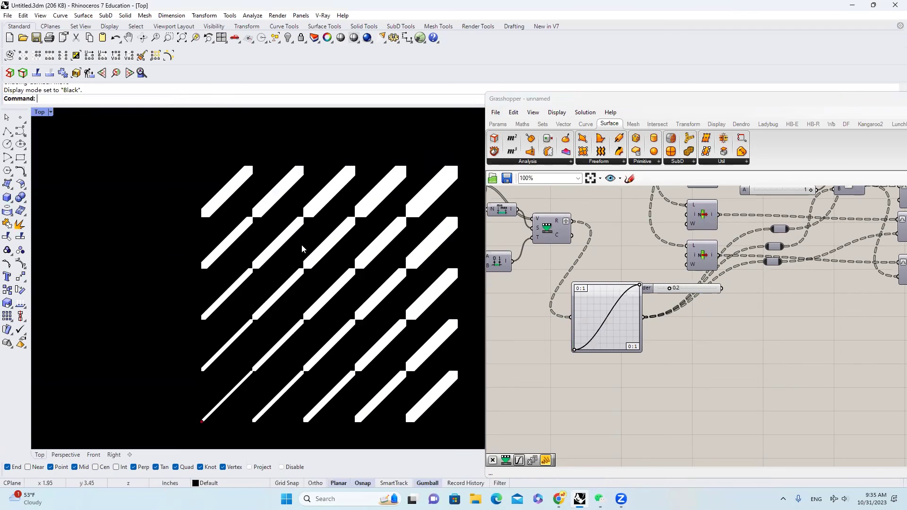
click(202, 421)
drag(238, 421, 435, 420)
drag(399, 383, 389, 132)
click(417, 220)
scroll(417, 220, down, 2)
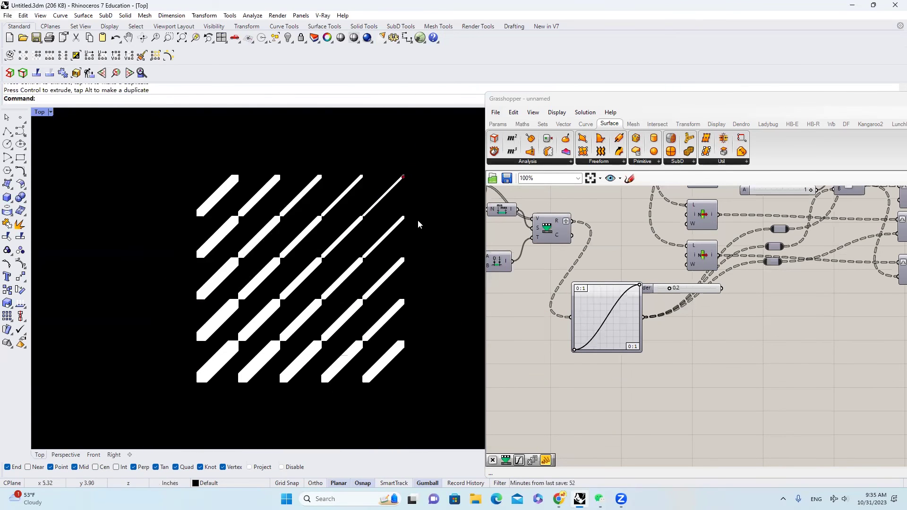
scroll(419, 221, up, 2)
right_drag(418, 221, 444, 221)
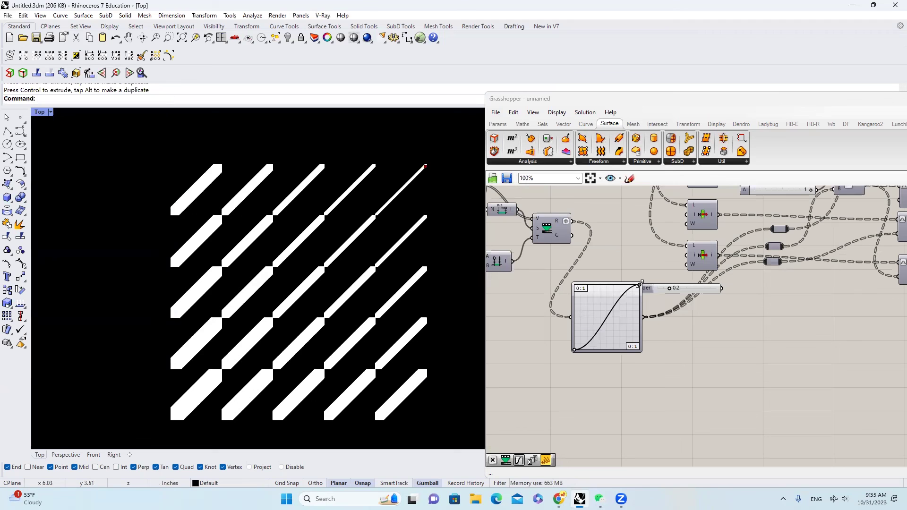
- Set the slider driving both grid extents to 9
mouse_move(640, 287)
mouse_down()
mouse_move(574, 270)
mouse_move(641, 272)
mouse_up()
scroll(634, 265, down, 3)
right_drag(633, 265, 732, 294)
scroll(647, 286, down, 1)
scroll(529, 255, up, 4)
scroll(547, 268, up, 4)
drag(555, 265, 597, 263)
- Move the attractor point to the upper-right corner of the enlarged grid
click(316, 288)
drag(350, 294, 382, 293)
drag(348, 261, 343, 205)
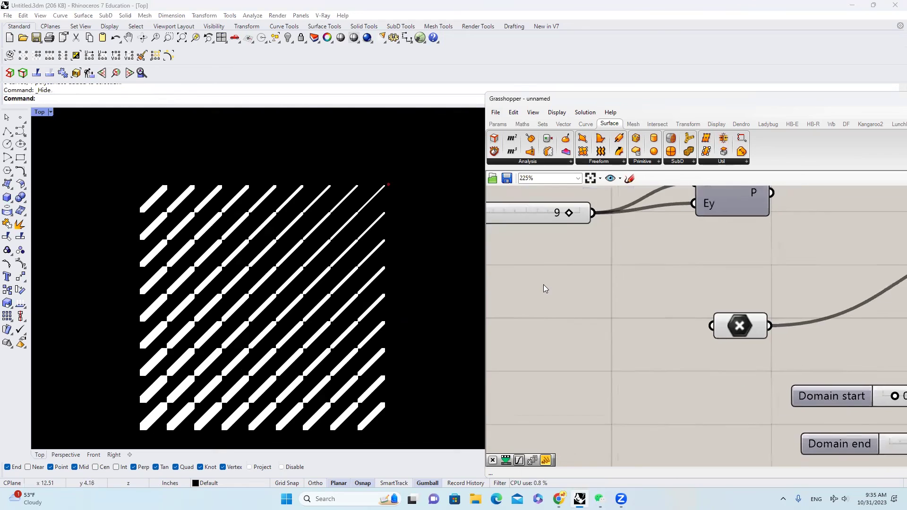
- Adjust the two remap target domain sliders, setting Domain start to 0.099
scroll(543, 285, down, 3)
scroll(587, 315, up, 2)
mouse_move(680, 362)
mouse_down()
mouse_move(721, 361)
mouse_move(660, 367)
mouse_move(712, 364)
mouse_move(670, 365)
mouse_up()
mouse_move(650, 325)
mouse_down()
mouse_move(642, 326)
mouse_move(717, 324)
mouse_move(658, 322)
mouse_up()
scroll(655, 315, down, 3)
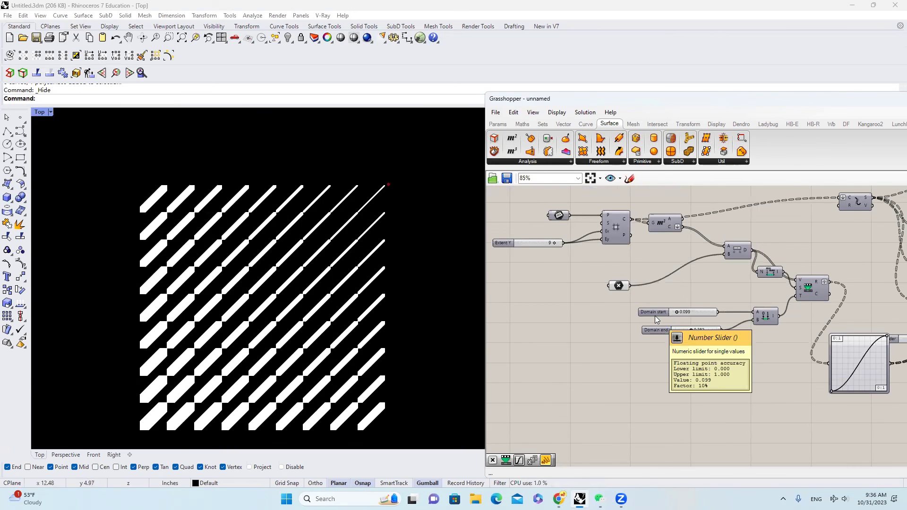